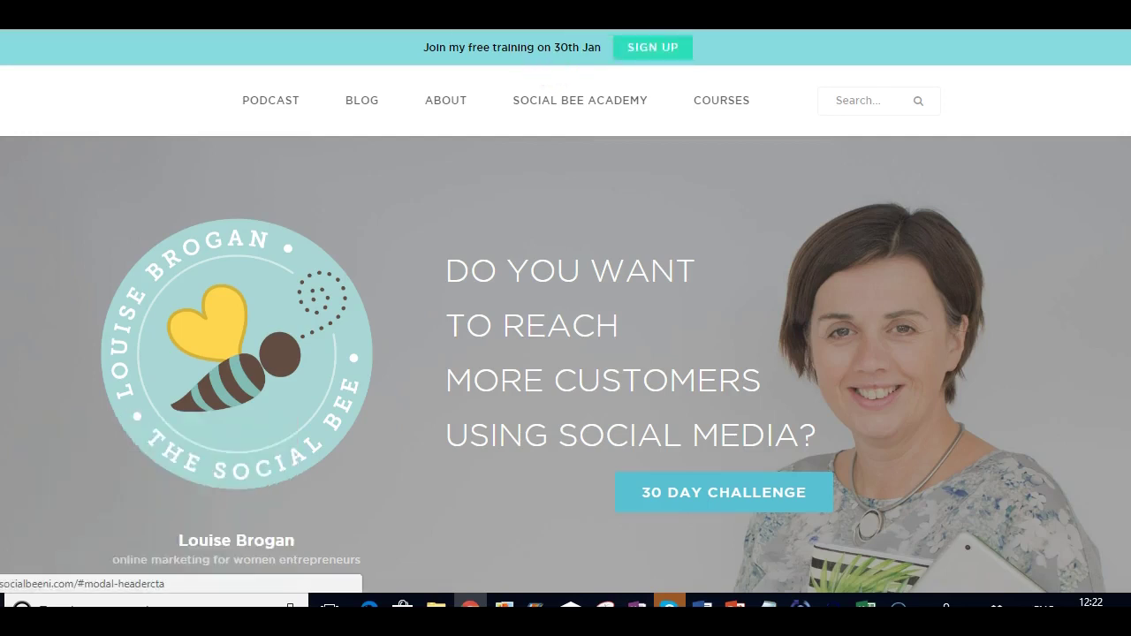
Open the '5 Tips for Small Business Owners Participating Inside Facebook Groups' post from the Social Bee NI blog
left_click(367, 99)
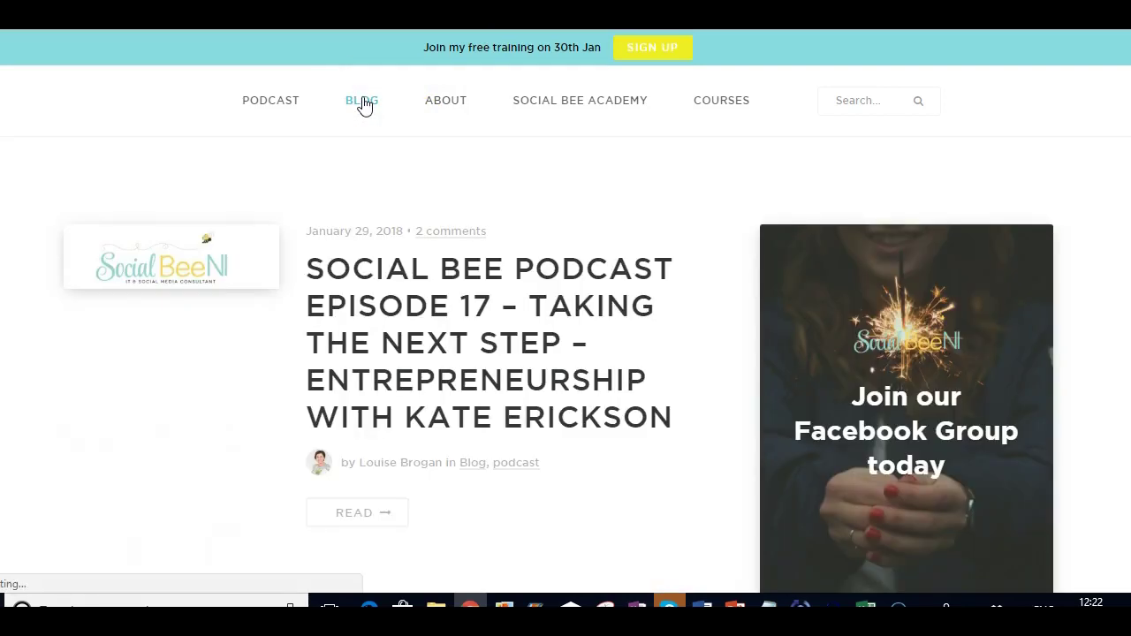
scroll(1115, 161, "down", 5)
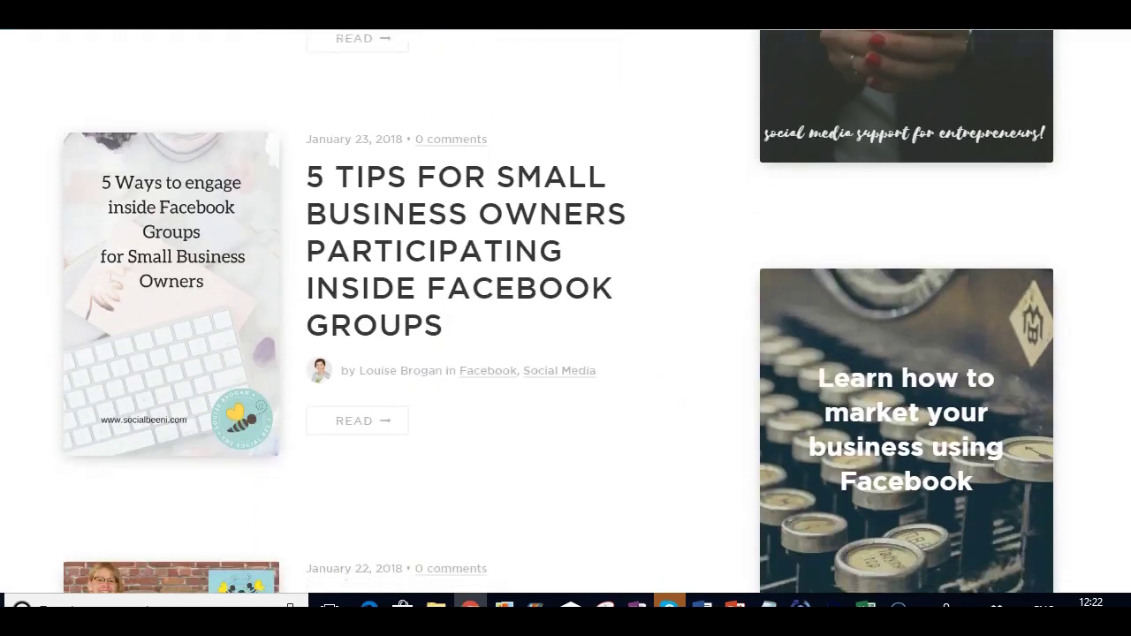
scroll(1115, 161, "down", 1)
left_click(481, 160)
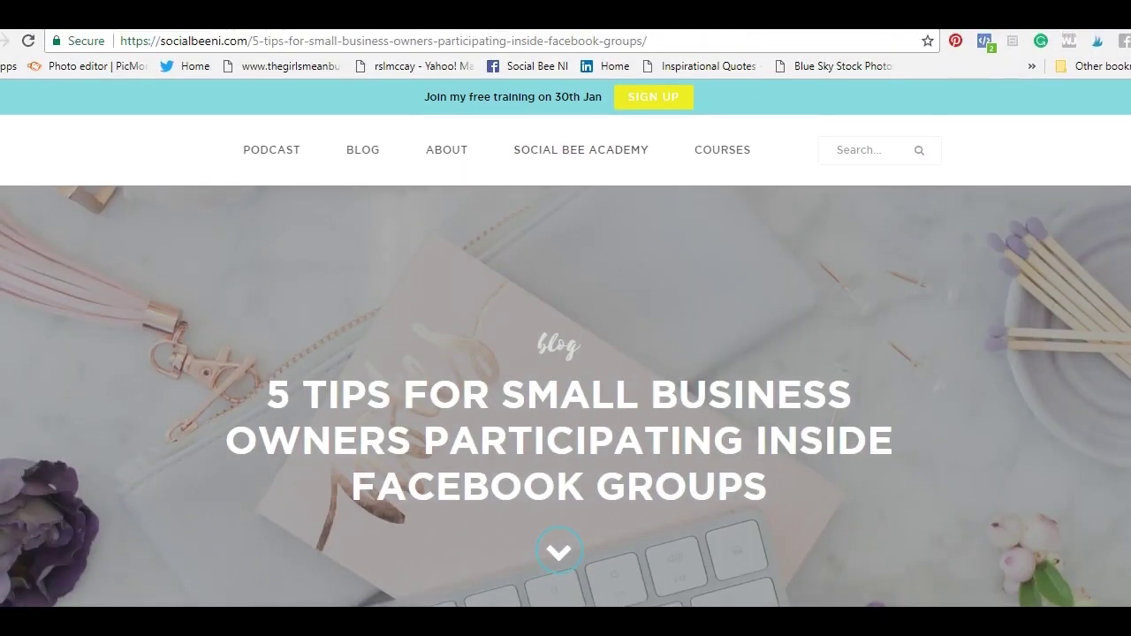
Copy the blog post URL and paste it into a new Social Bee NI Page post
left_click_drag(660, 40, 115, 49)
key("ctrl+c")
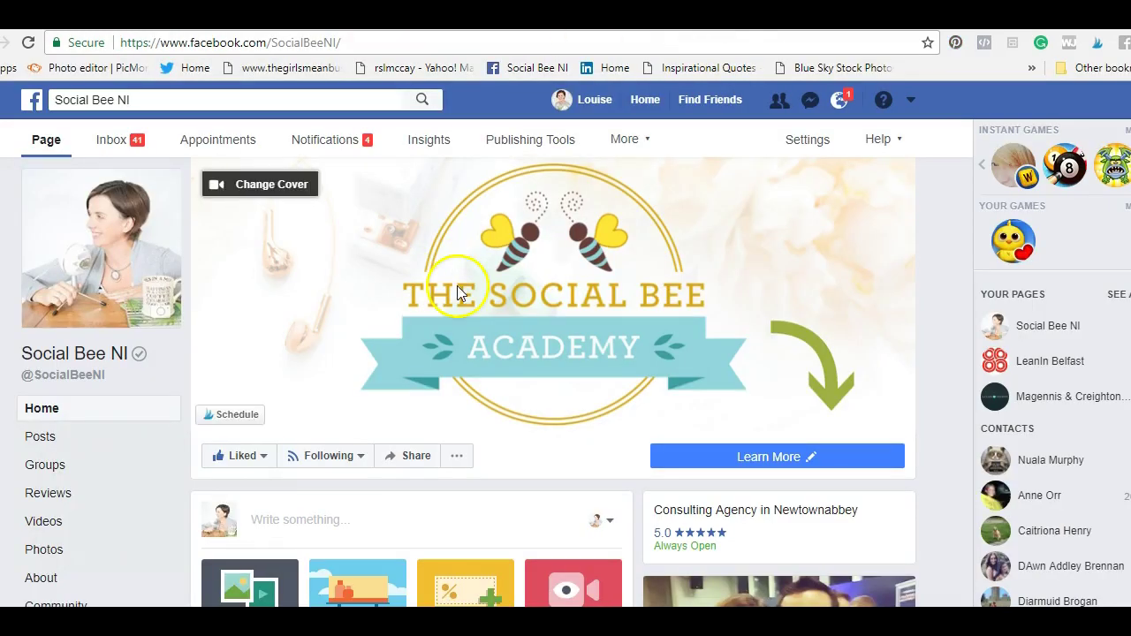
scroll(553, 380, "down", 1)
scroll(553, 380, "down", 3)
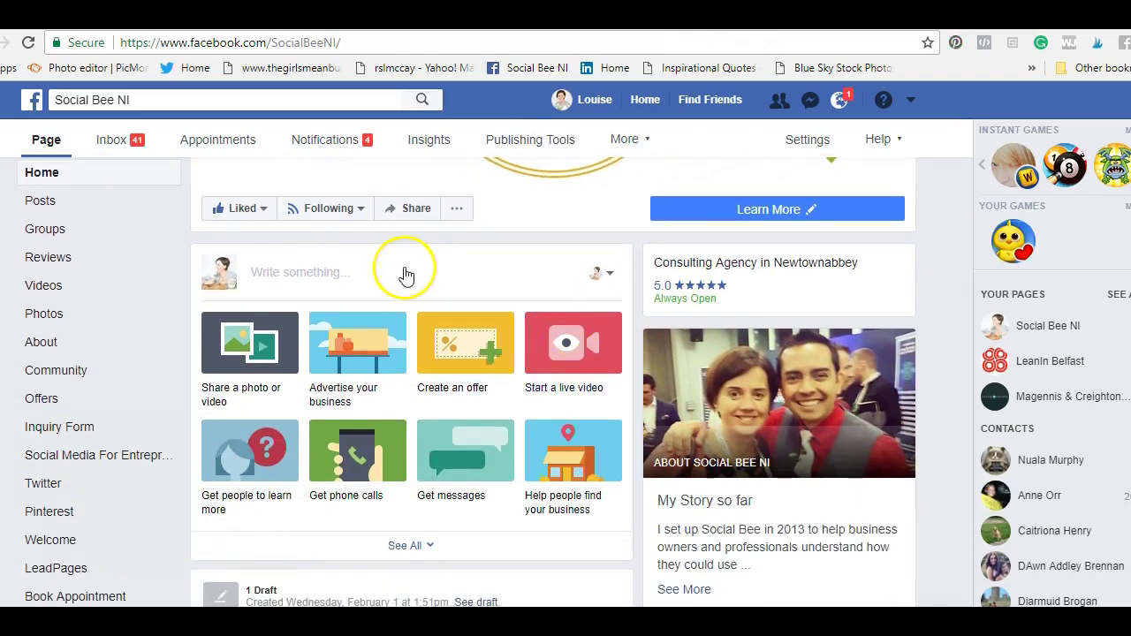
left_click(354, 272)
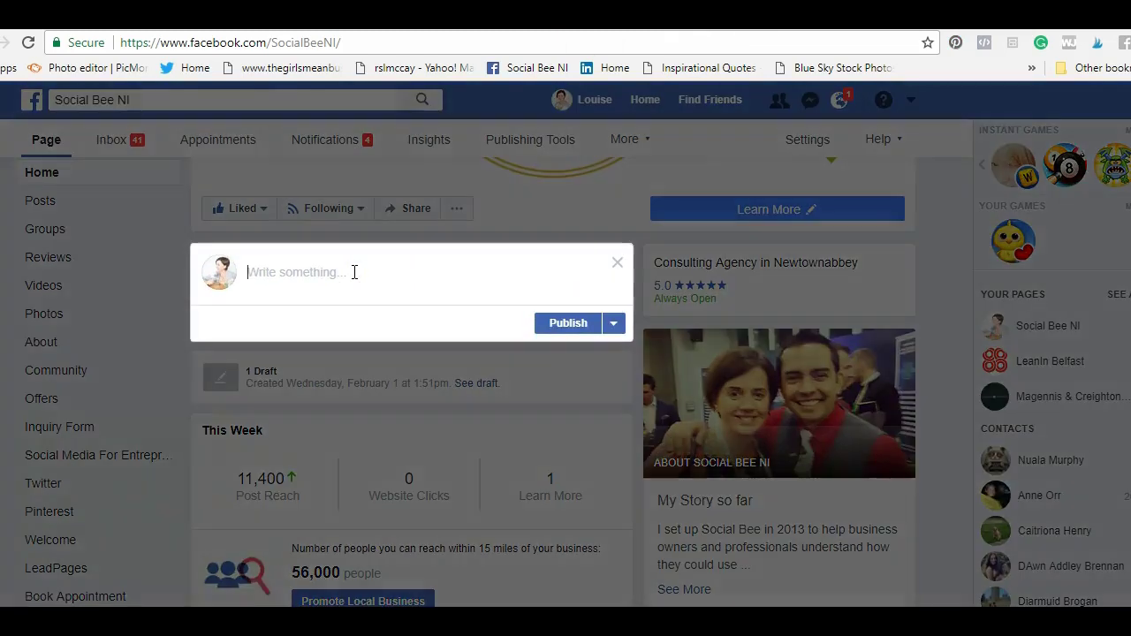
key("ctrl+v")
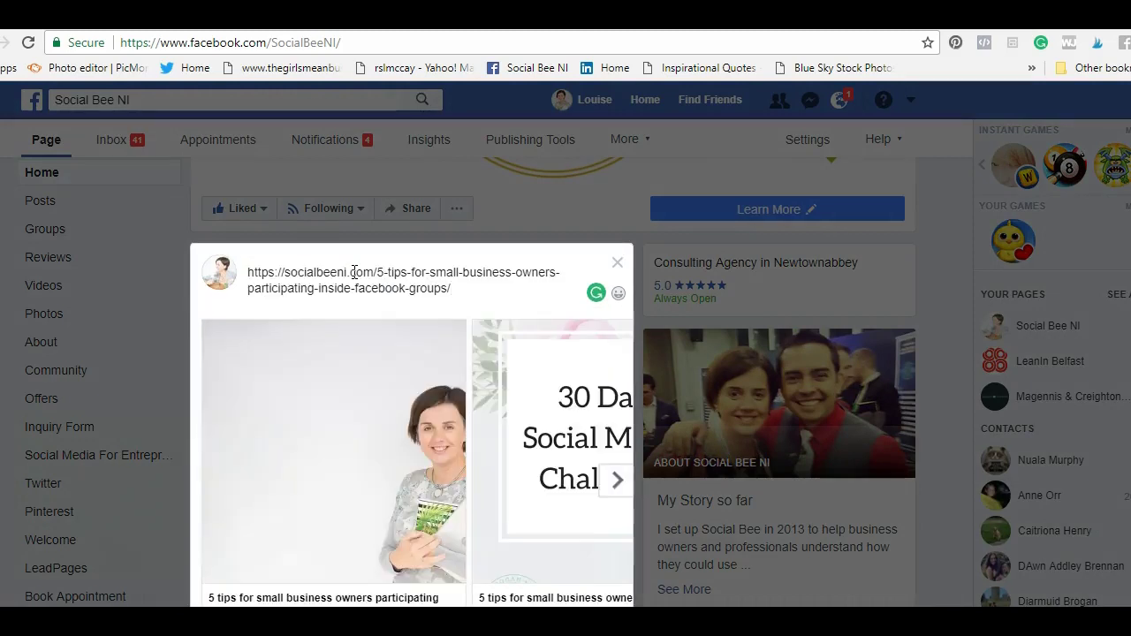
Deselect the extra preview images, keeping only the Facebook groups graphic, and select the pasted link text
scroll(470, 383, "down", 2)
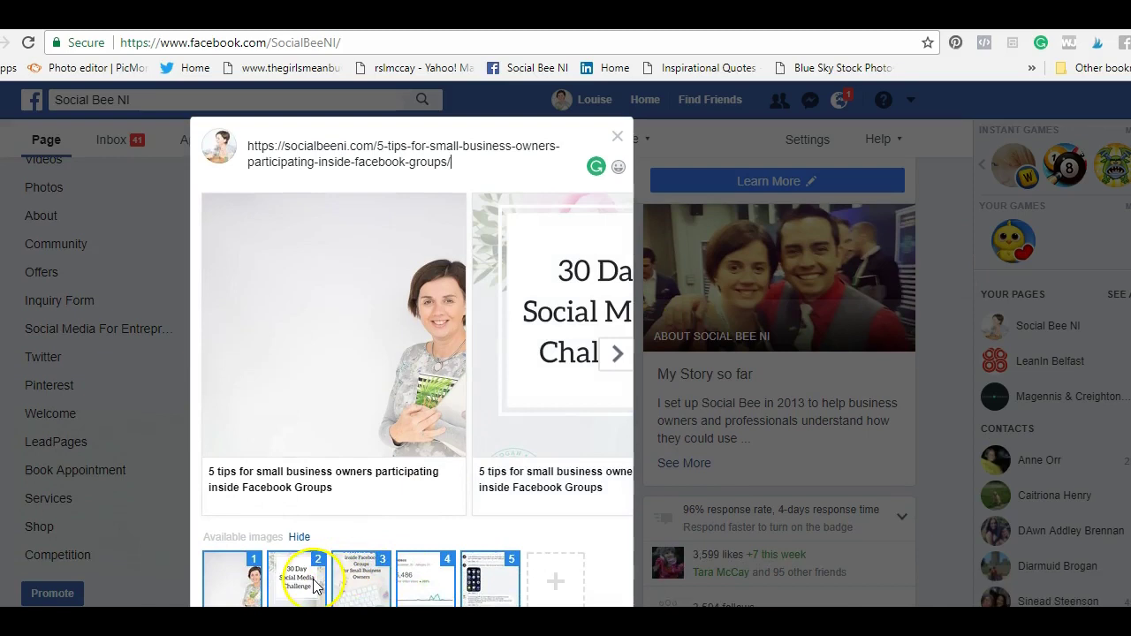
left_click(315, 583)
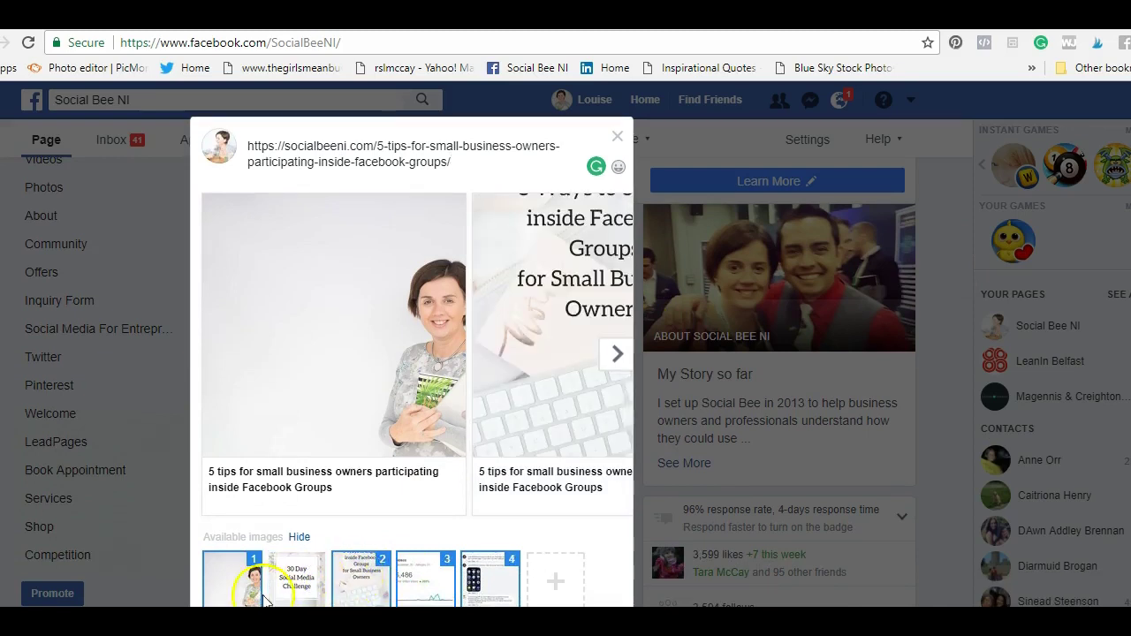
left_click(235, 593)
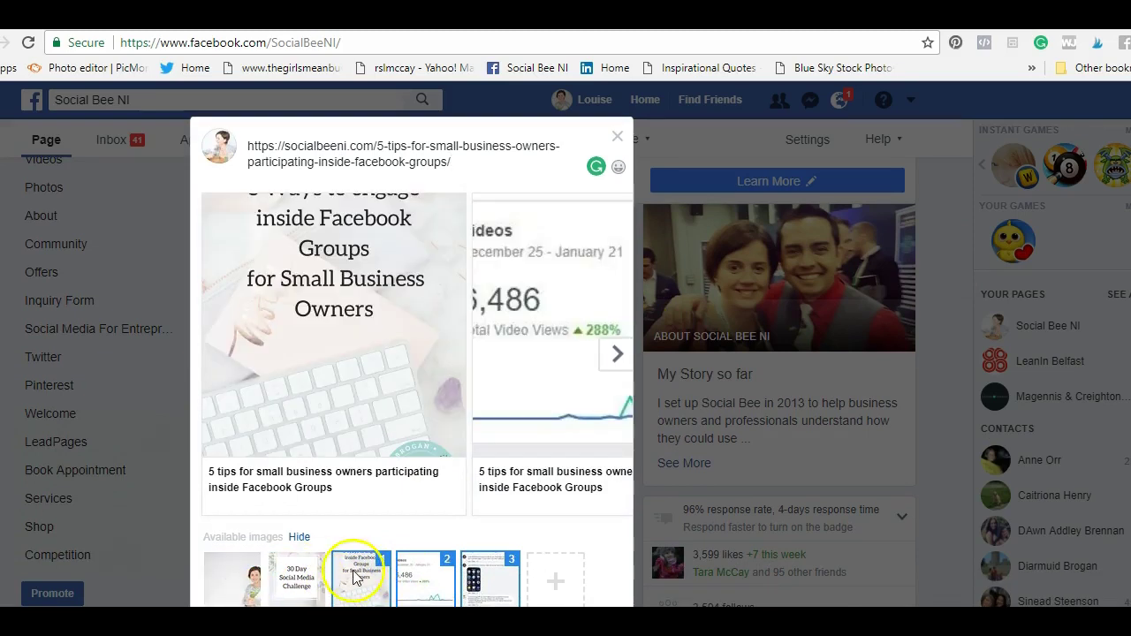
left_click(419, 575)
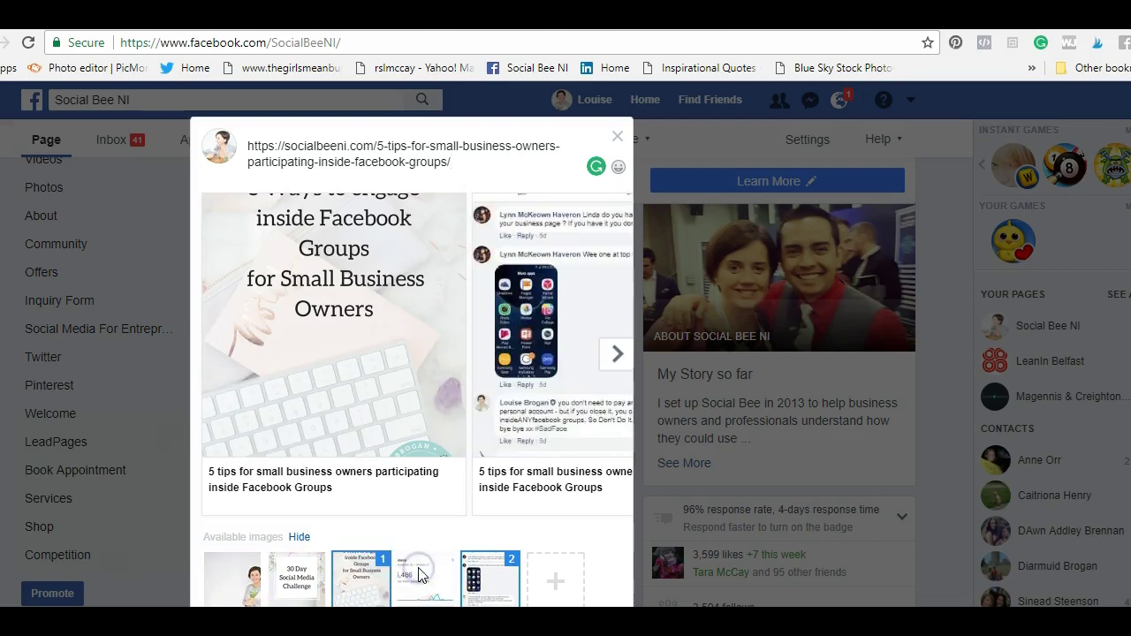
left_click(478, 579)
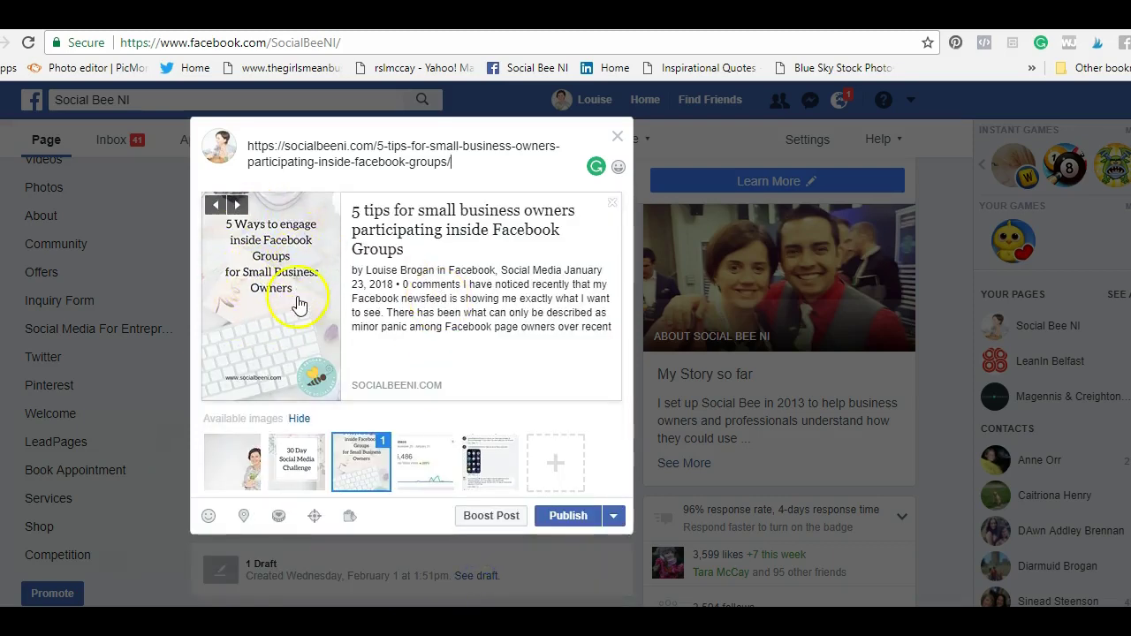
left_click_drag(452, 162, 242, 139)
Replace the link with the question 'Are you making the most out of Facebook groups…', fixing 'themost'
key("BackSpace")
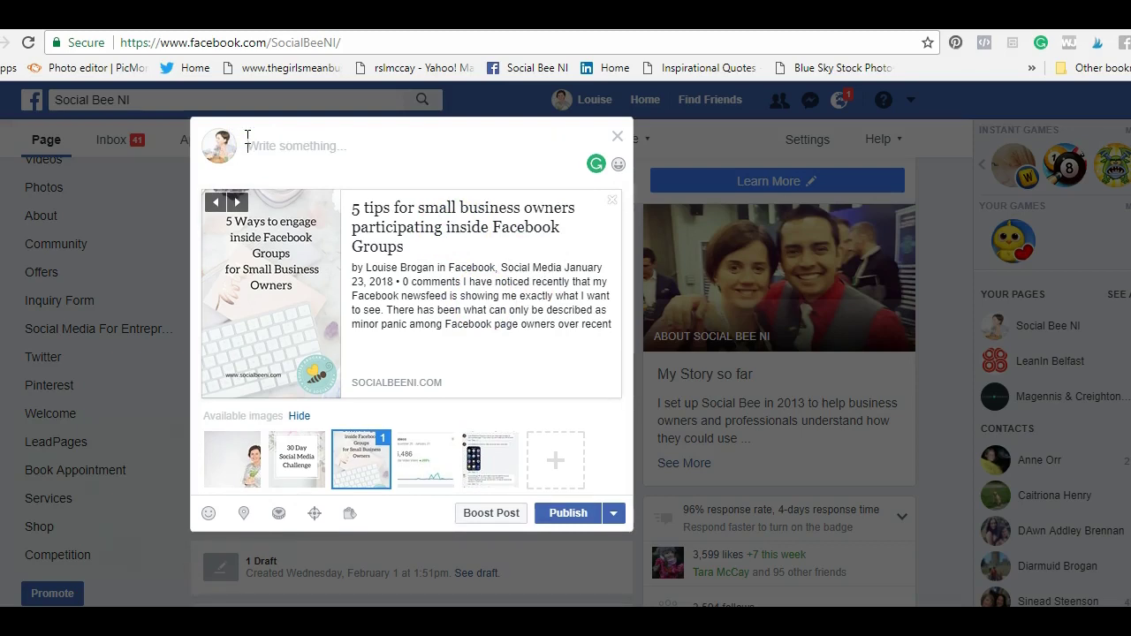
type("Are you making themos")
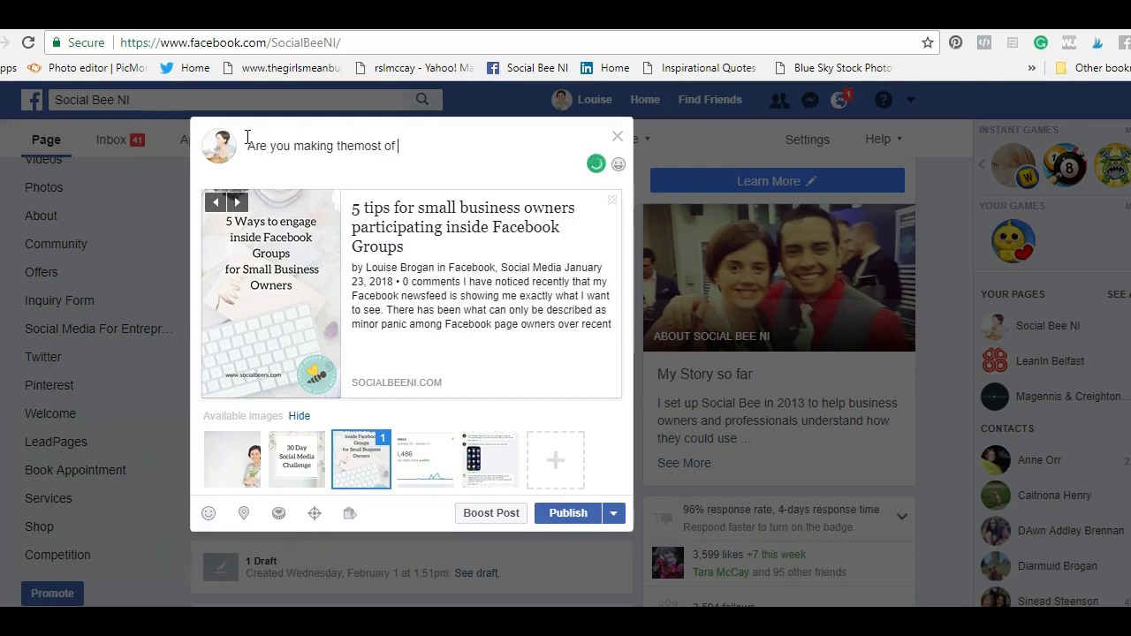
type("t out of Facebook groups to g")
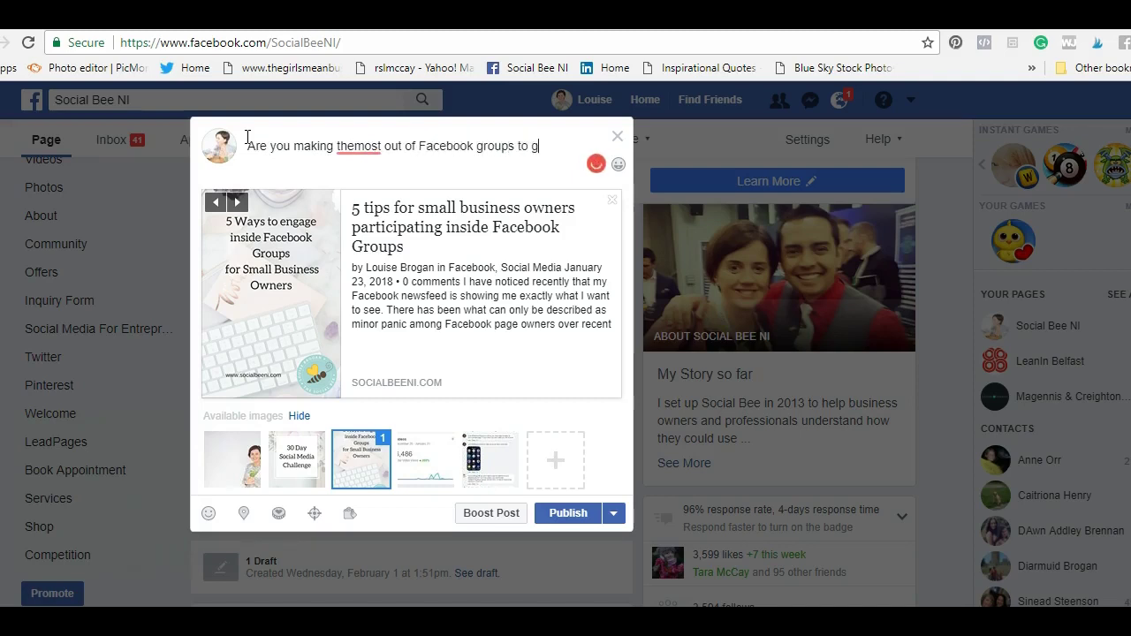
type("row your business?")
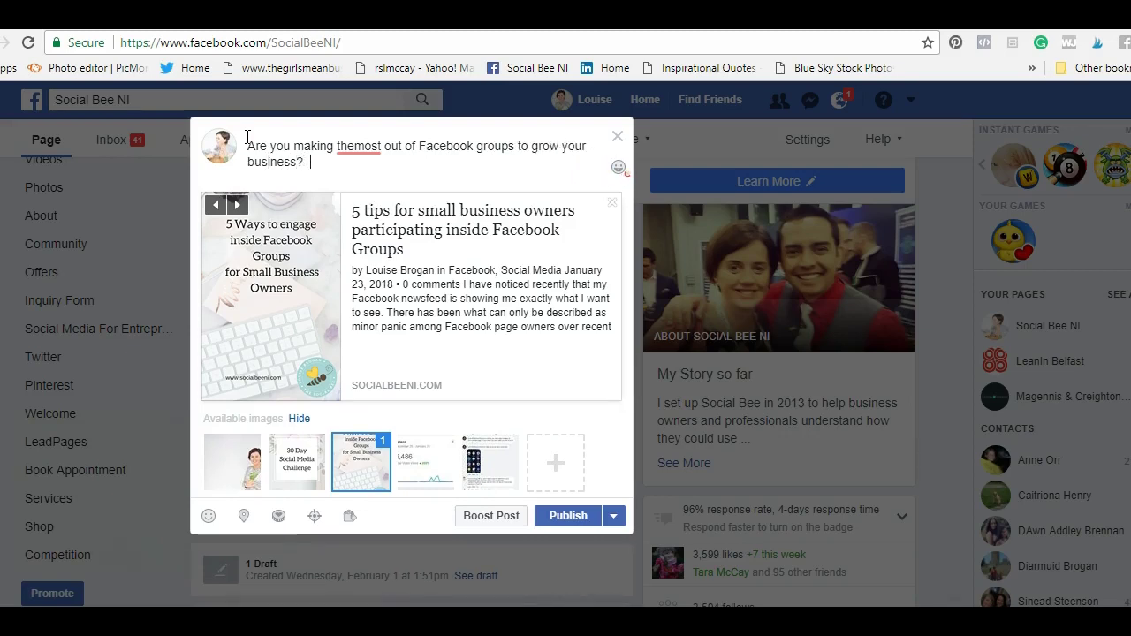
left_click(358, 149)
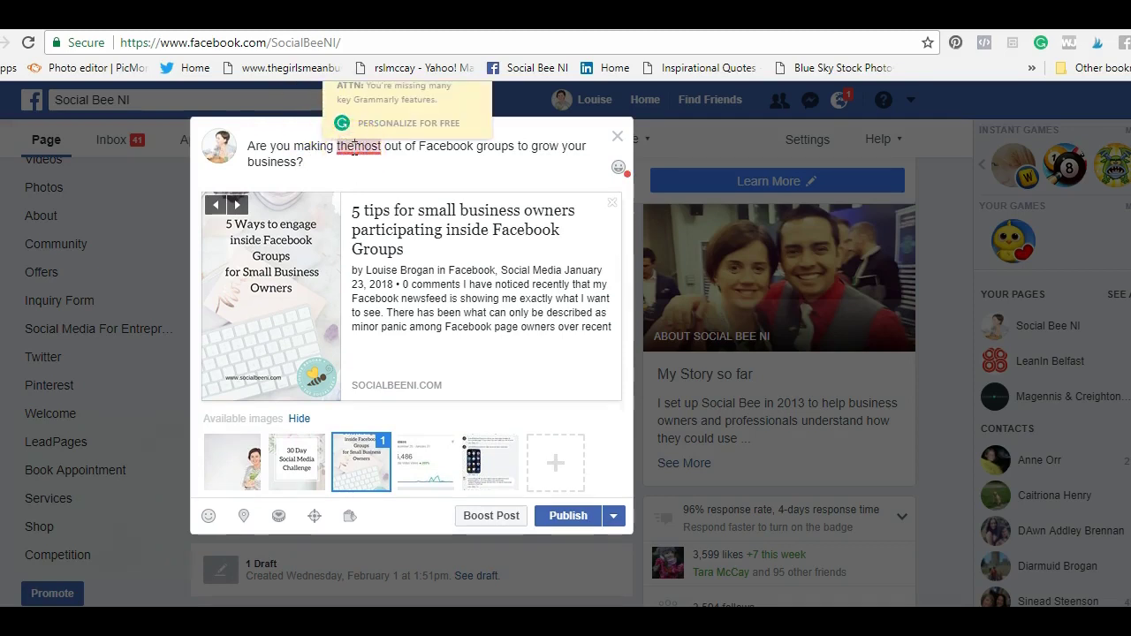
left_click(316, 165)
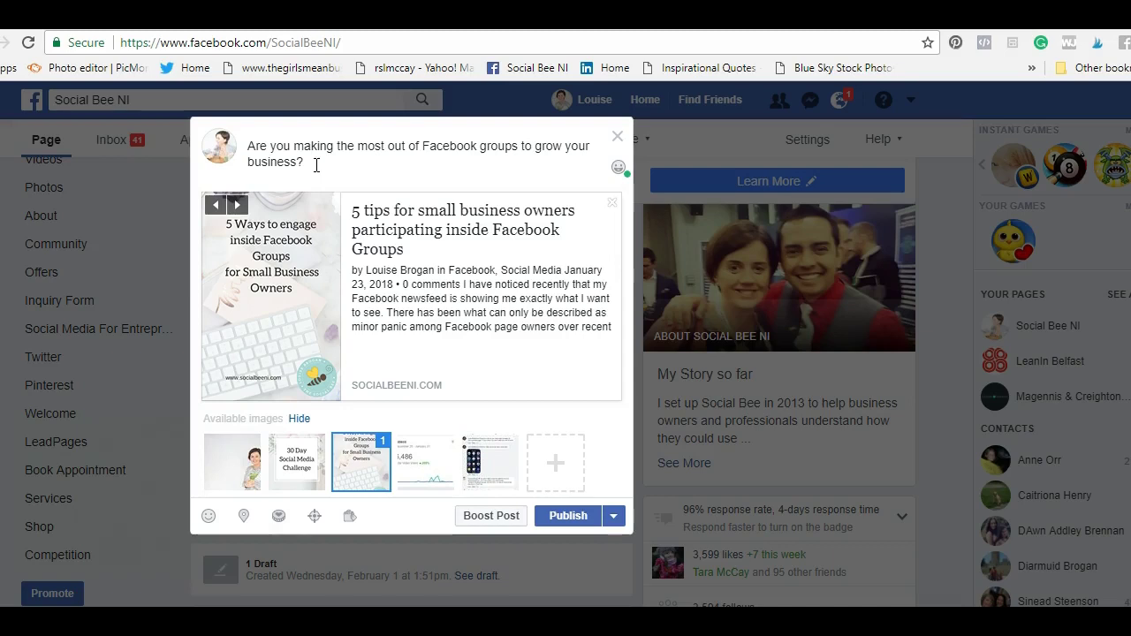
Add a line recommending the blog post's tips, correcting 'FAcebook' and 'blogpost'
type("Check out this blogpost")
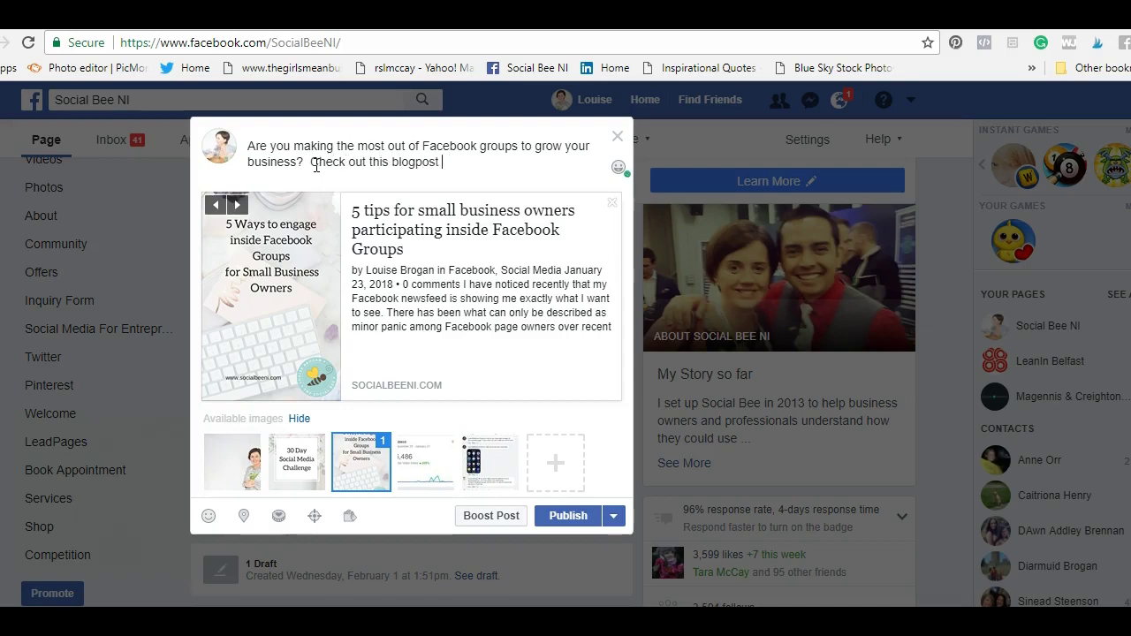
type(" with five tips for small biz")
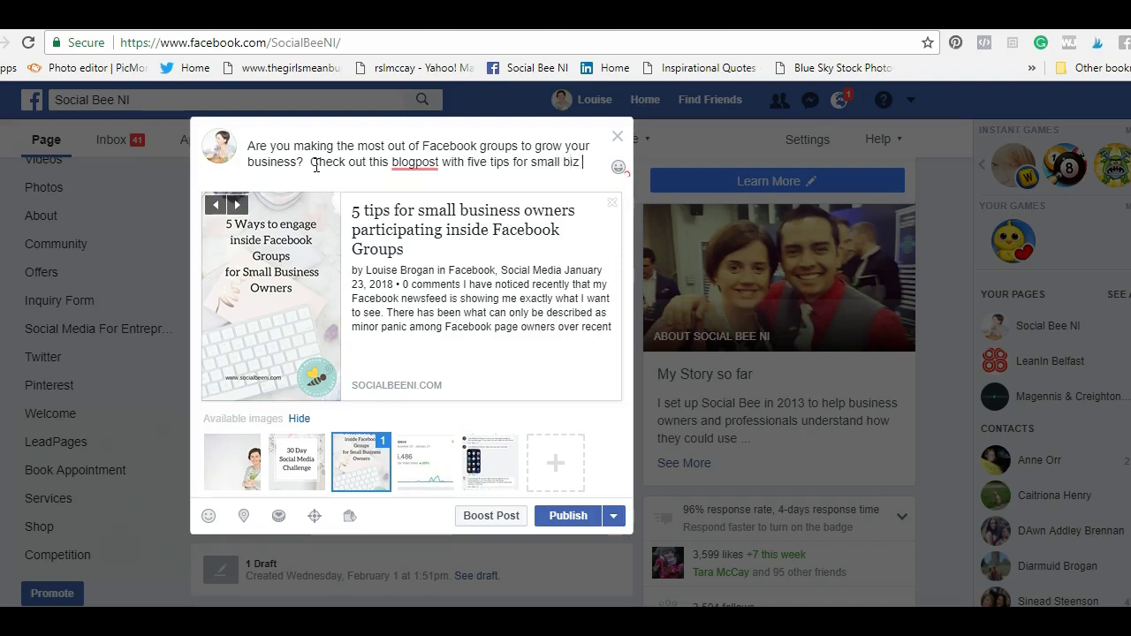
type("owners")
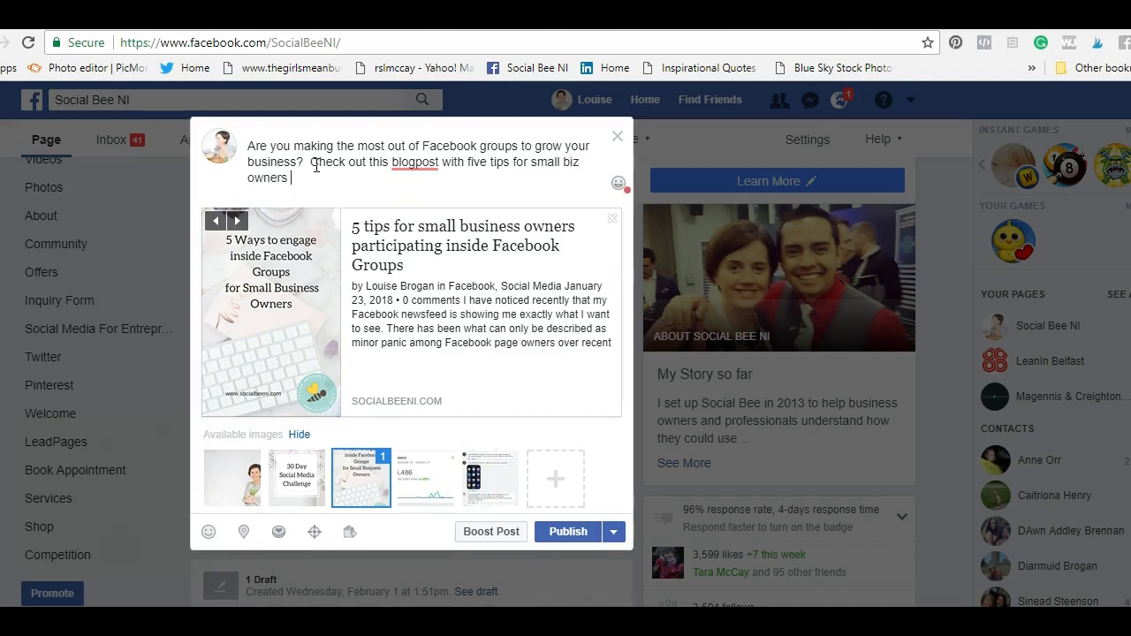
type(" participating inside FAcebook groups.")
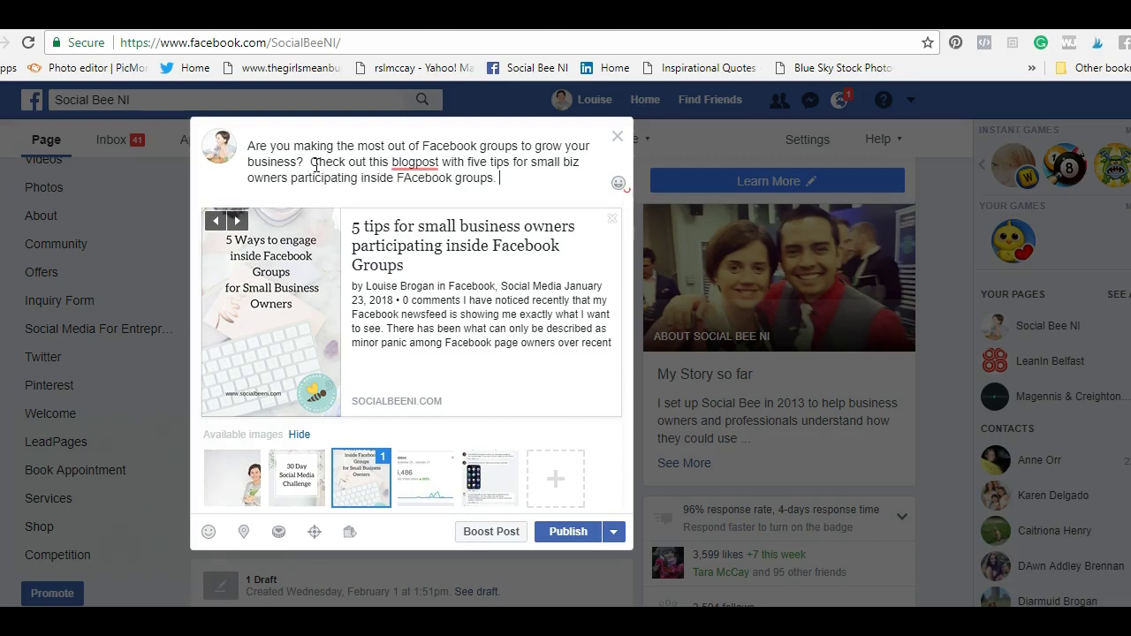
left_click(411, 180)
key("BackSpace")
type("a")
left_click(416, 150)
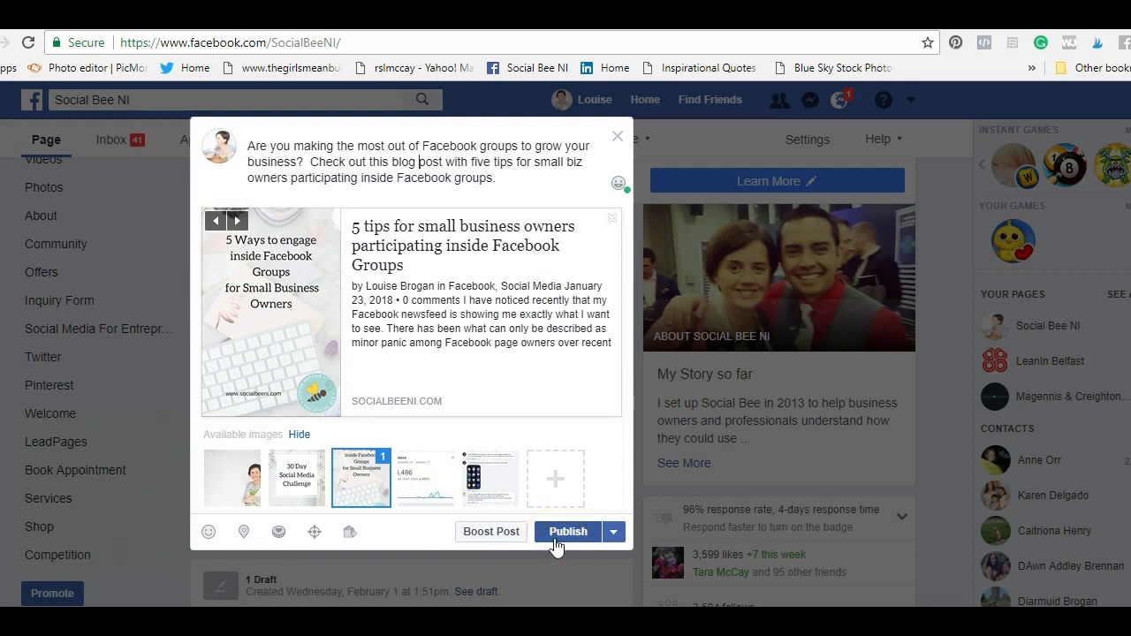
Check the Schedule date, then cancel scheduling and publish the post immediately
left_click(614, 536)
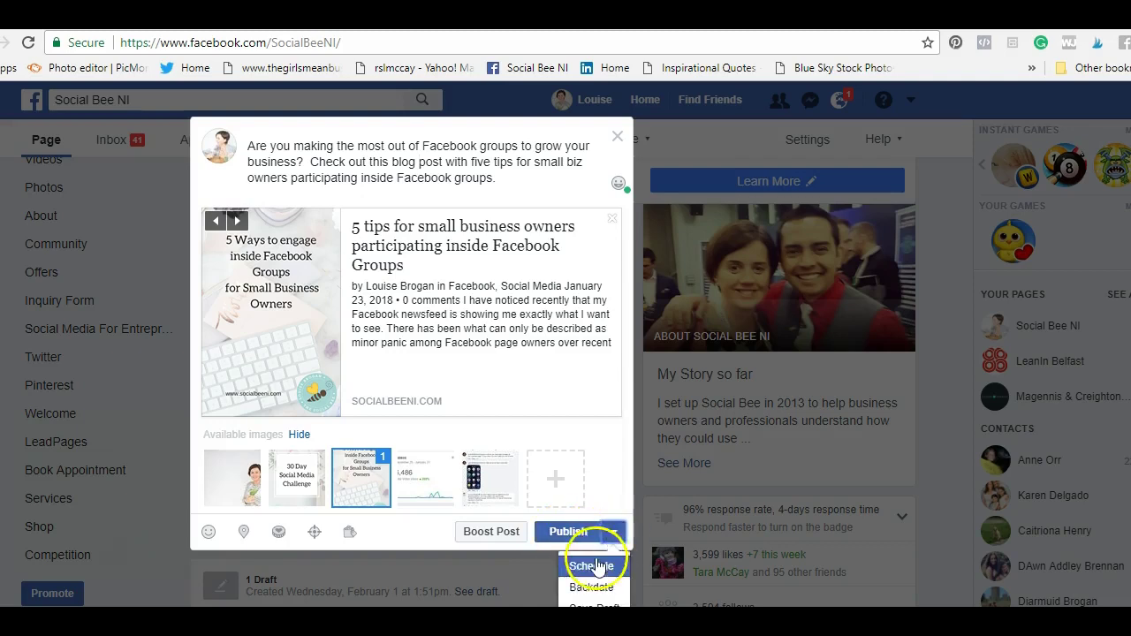
left_click(593, 566)
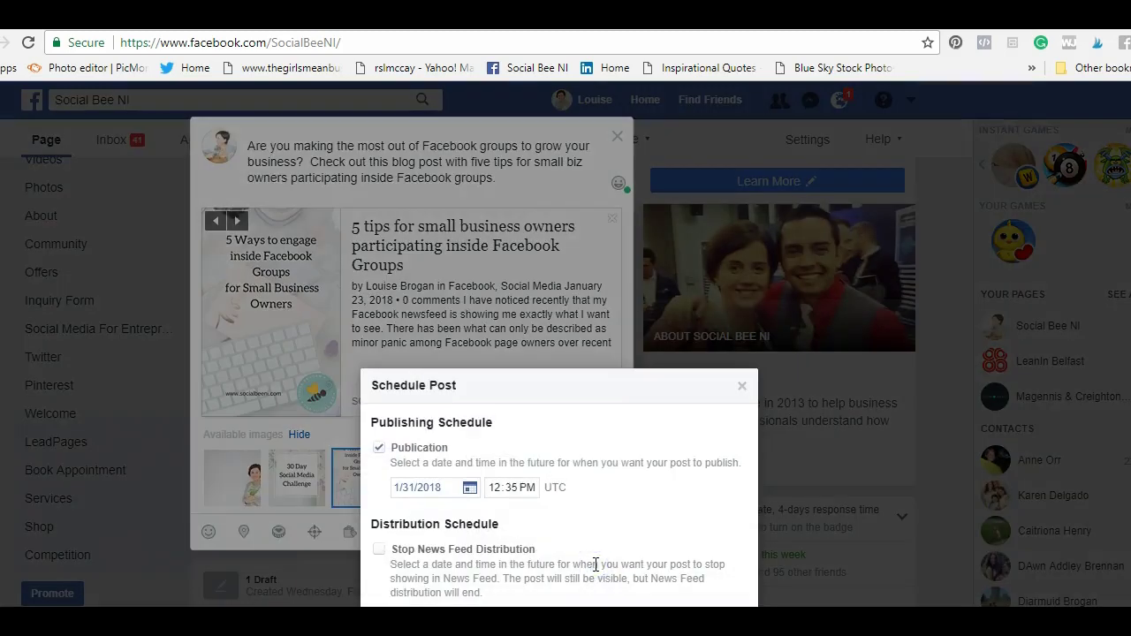
left_click(420, 491)
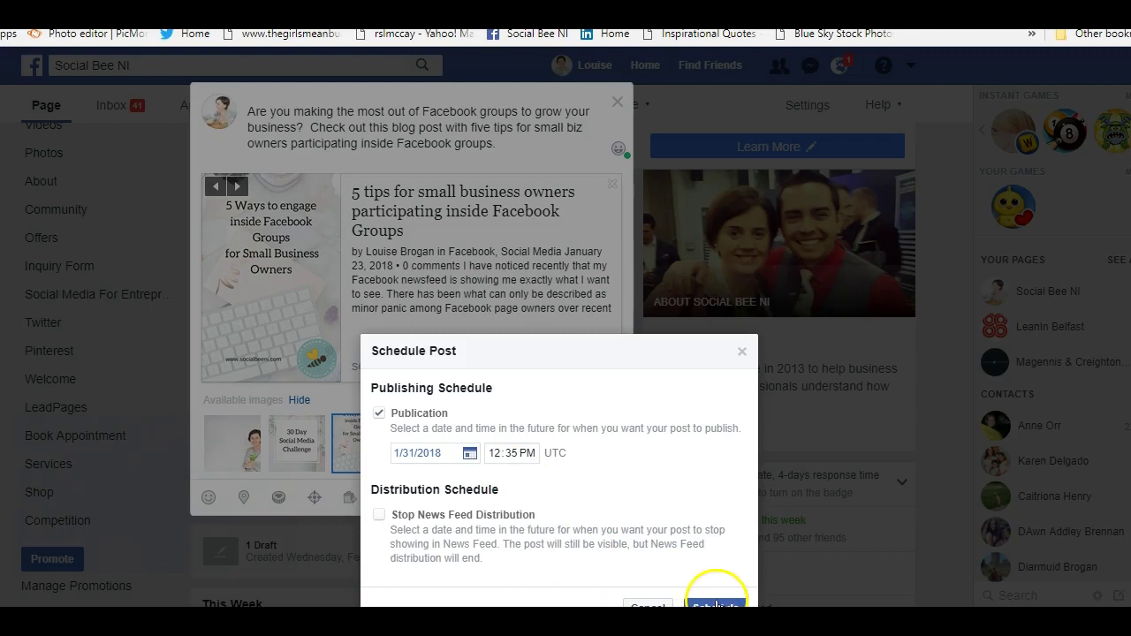
left_click(741, 351)
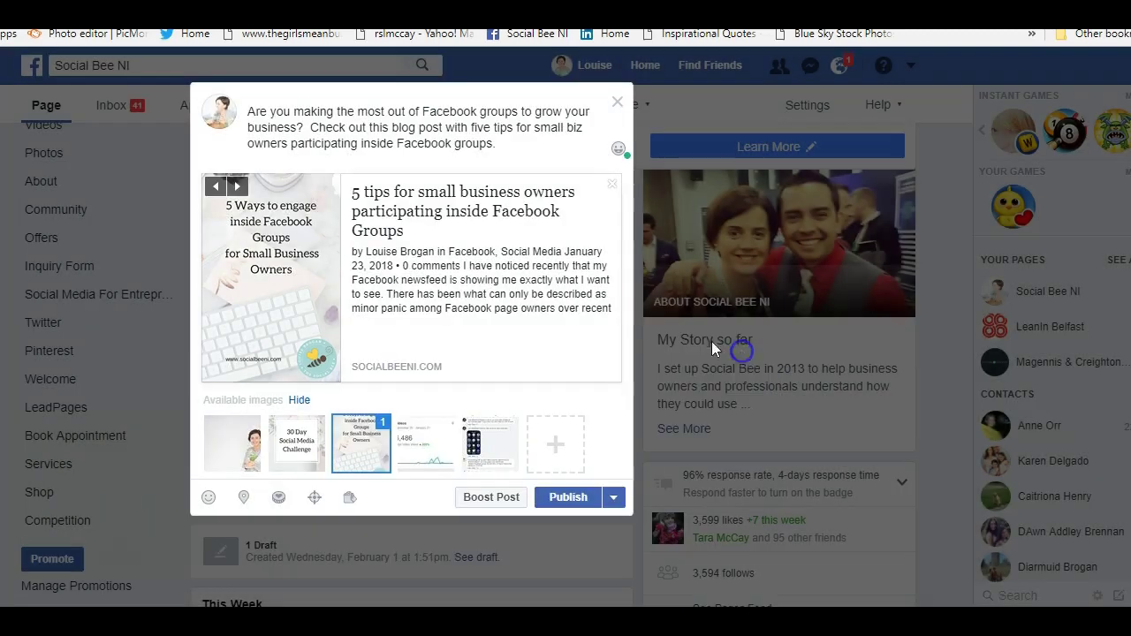
left_click(565, 498)
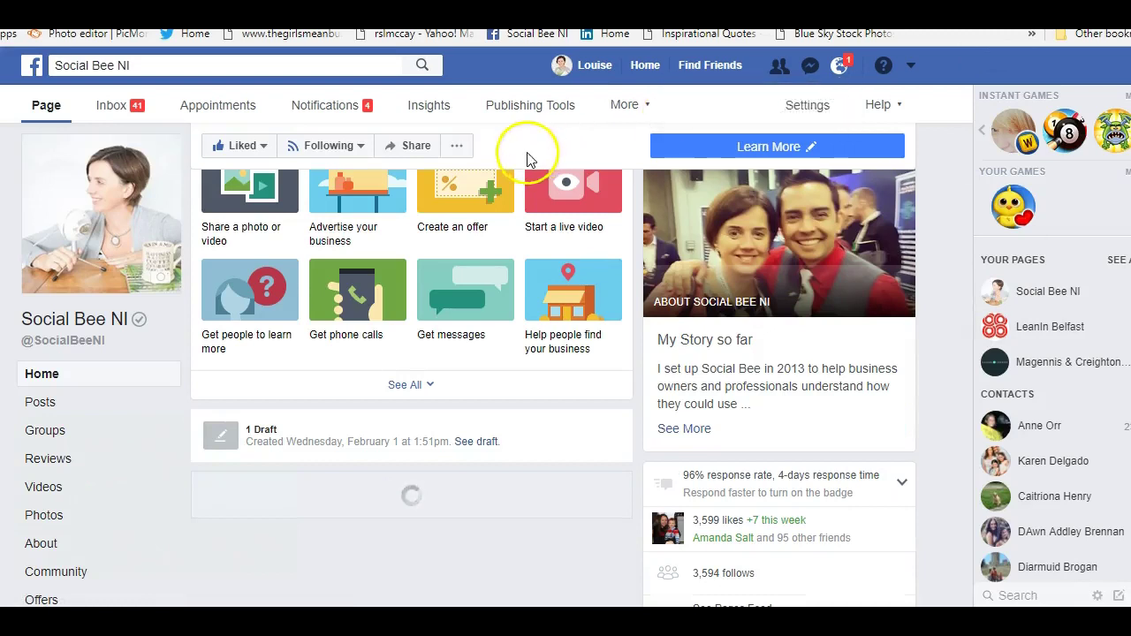
View the Social Bee NI Page as a visitor and scroll down to the new groups tips post
left_click(456, 146)
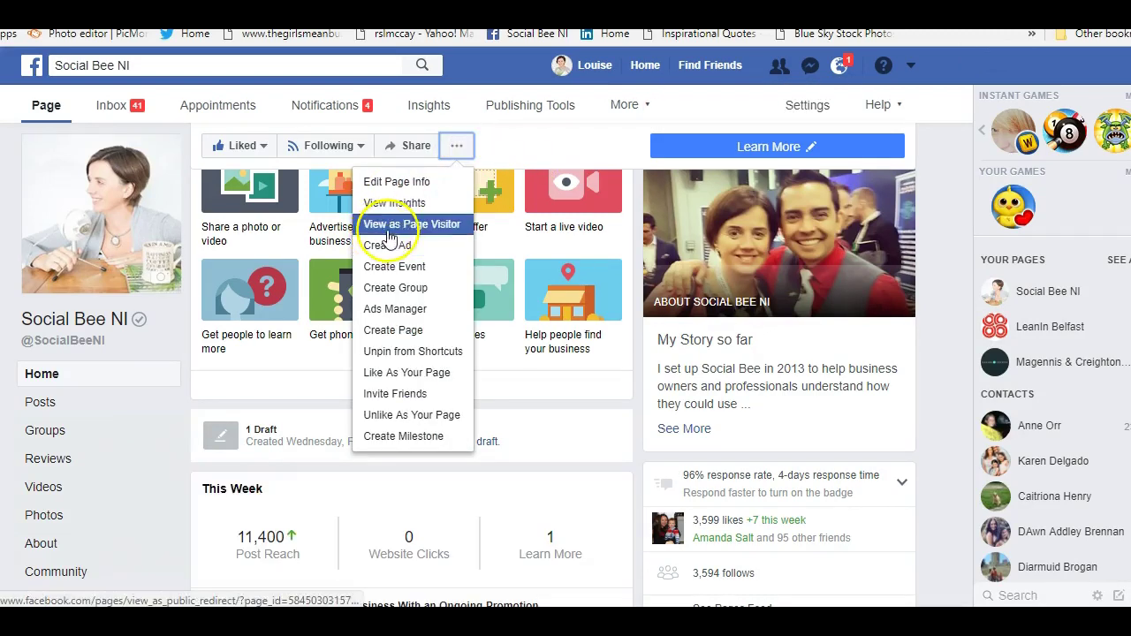
left_click(440, 226)
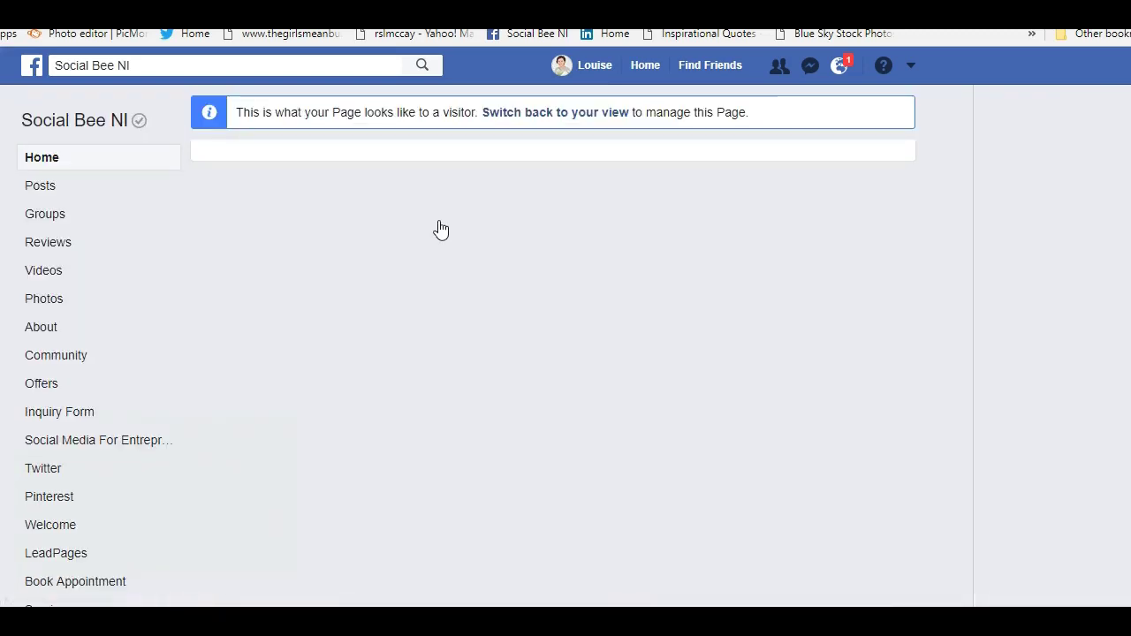
scroll(440, 228, "down", 3)
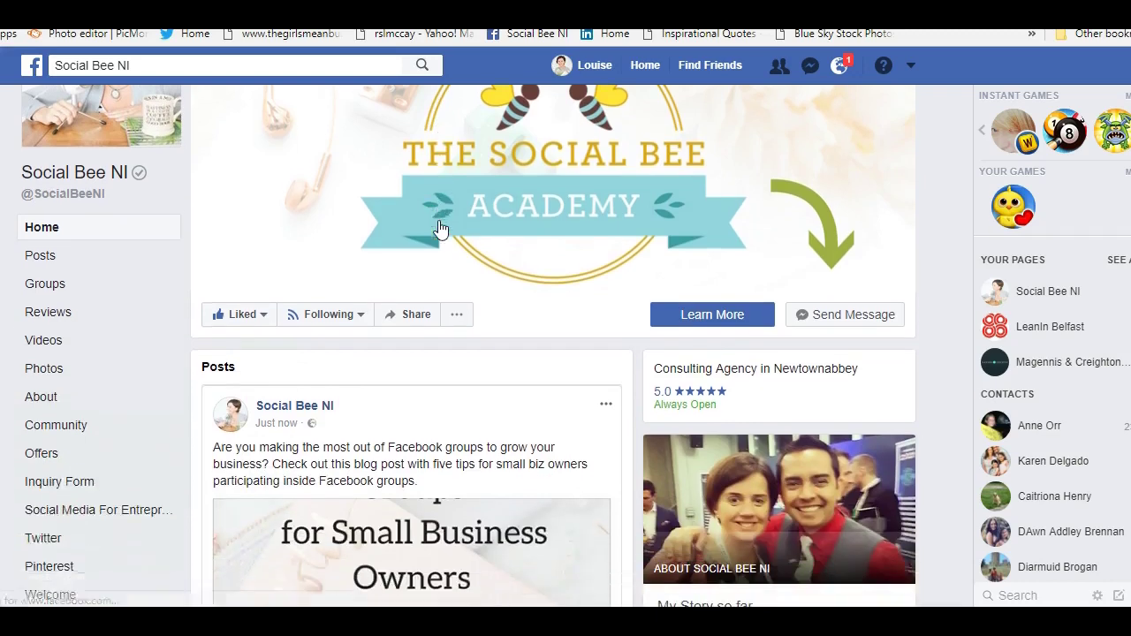
scroll(440, 228, "down", 3)
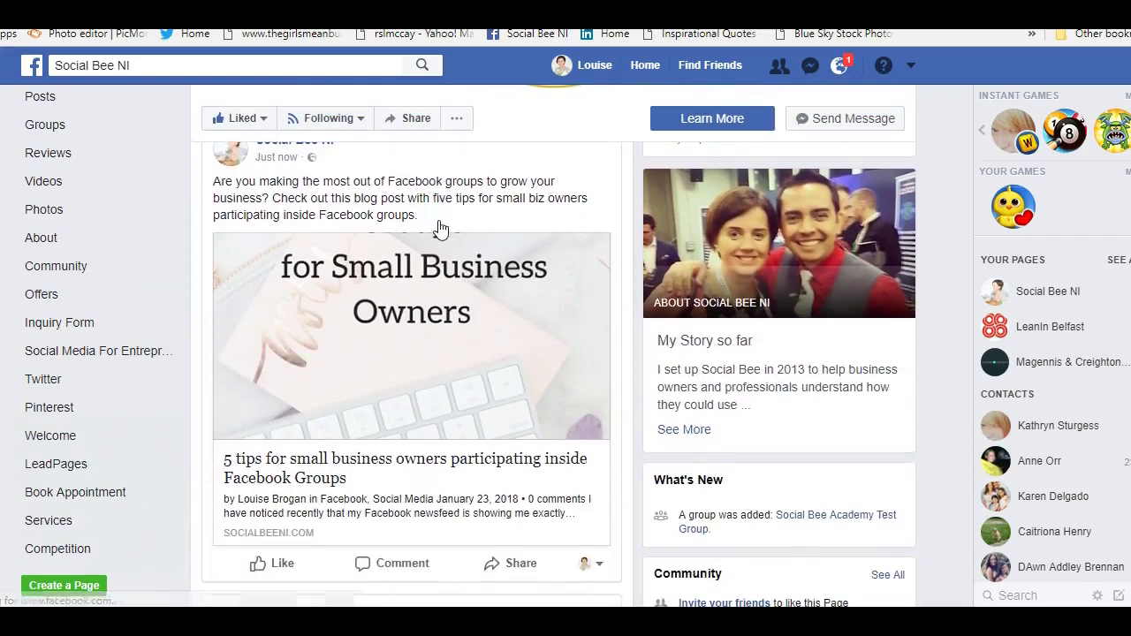
scroll(403, 328, "down", 2)
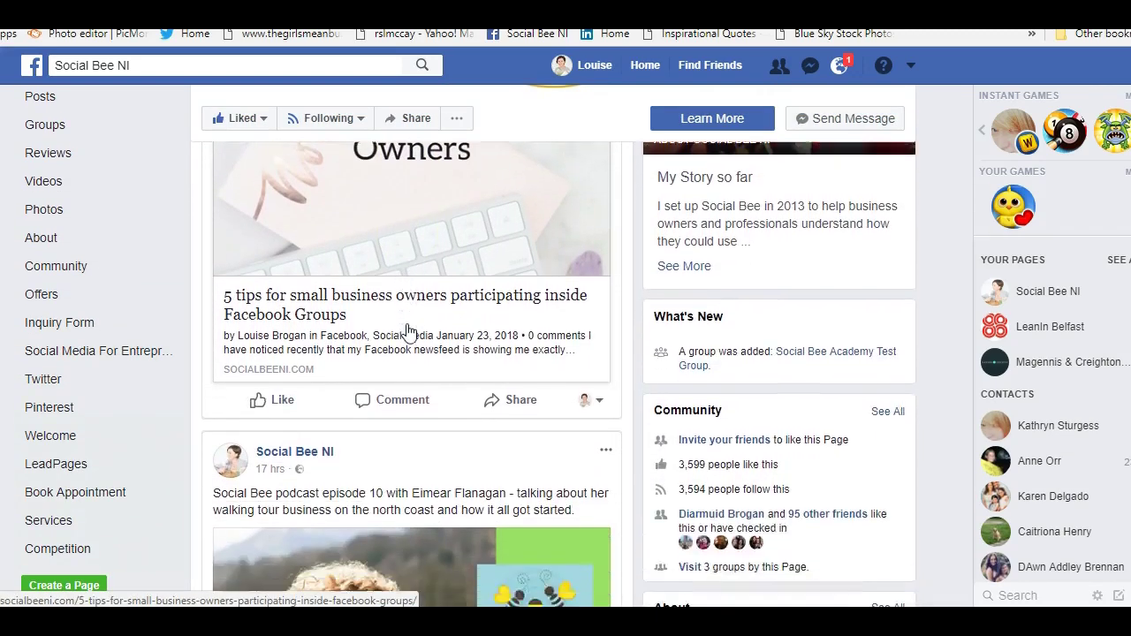
scroll(404, 328, "down", 1)
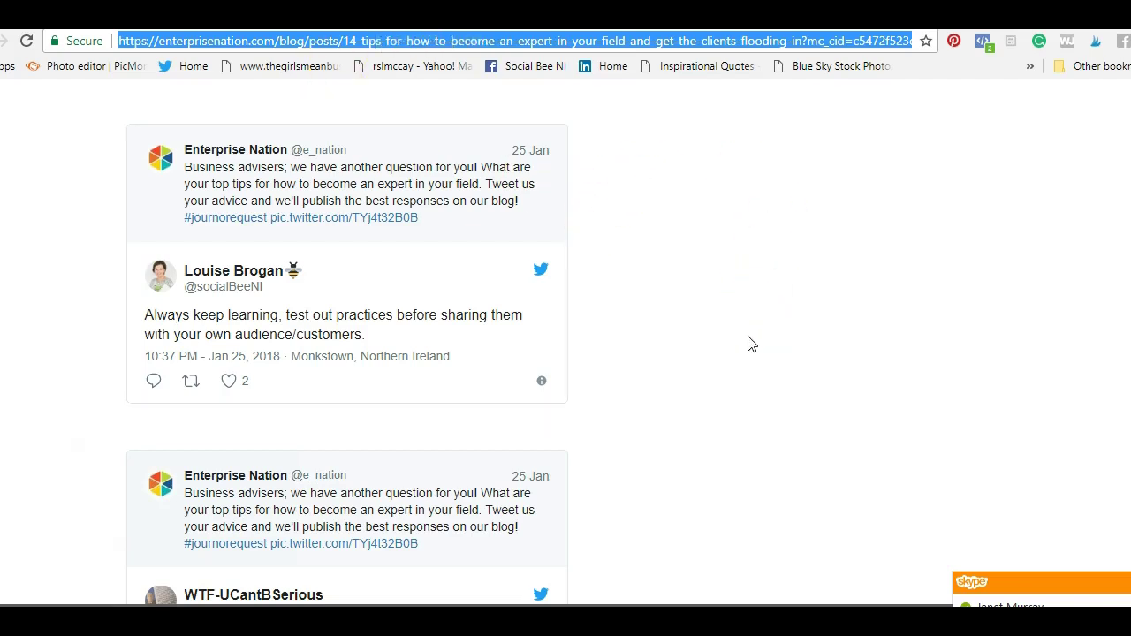
Read through the Enterprise Nation '14 tips' expert article and select its URL in the address bar
left_click(1052, 292)
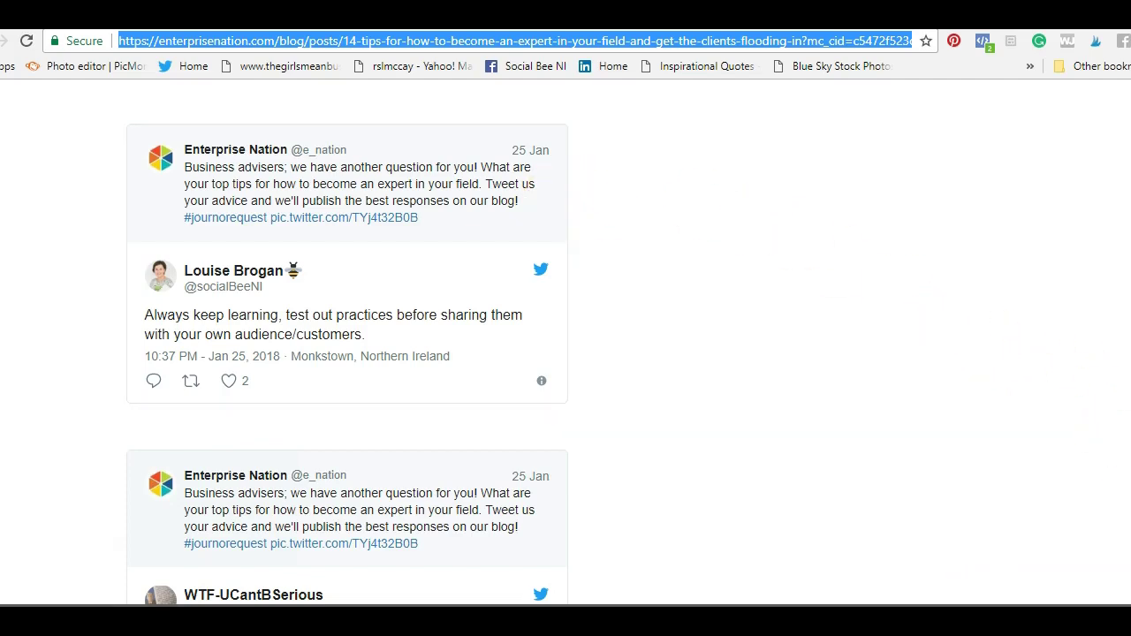
scroll(1127, 456, "down", 15)
scroll(1127, 456, "up", 15)
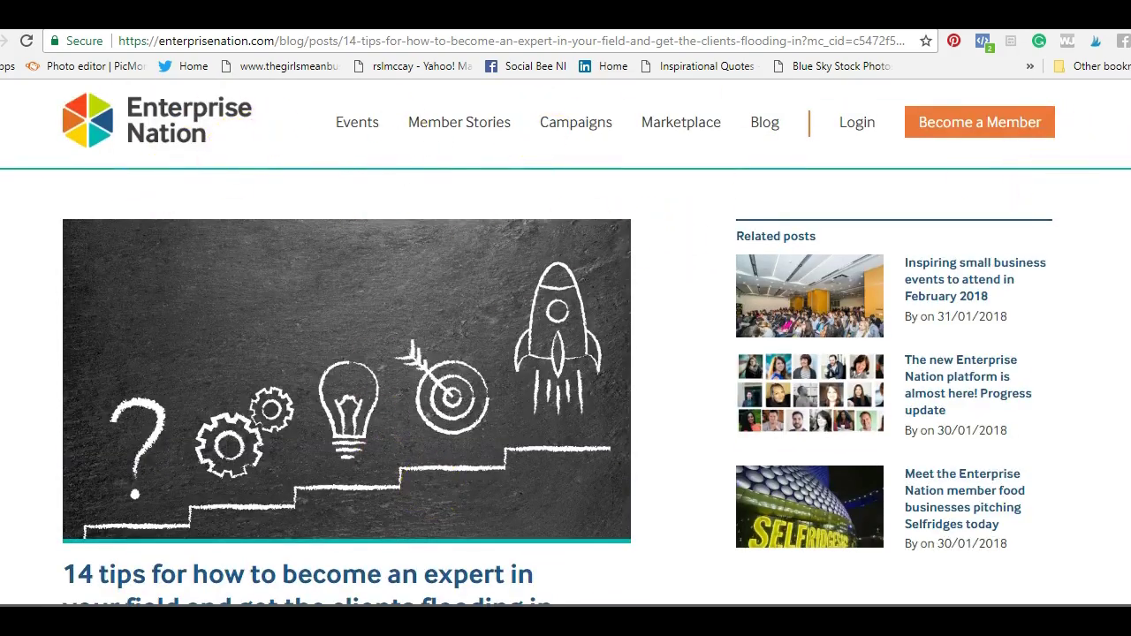
scroll(1102, 131, "down", 4)
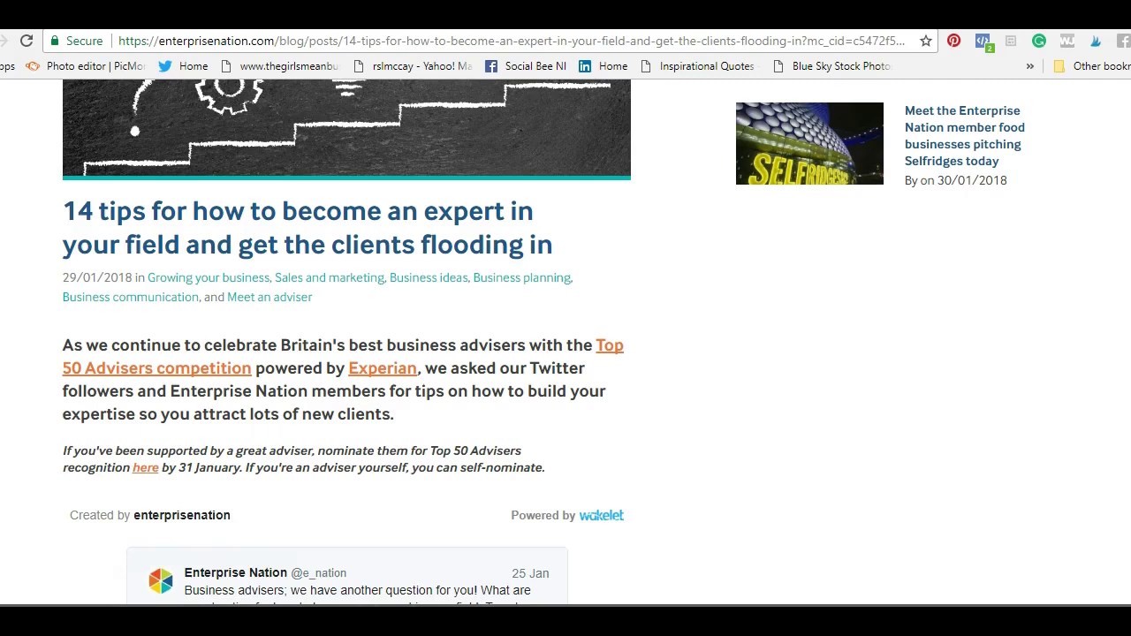
scroll(346, 341, "down", 10)
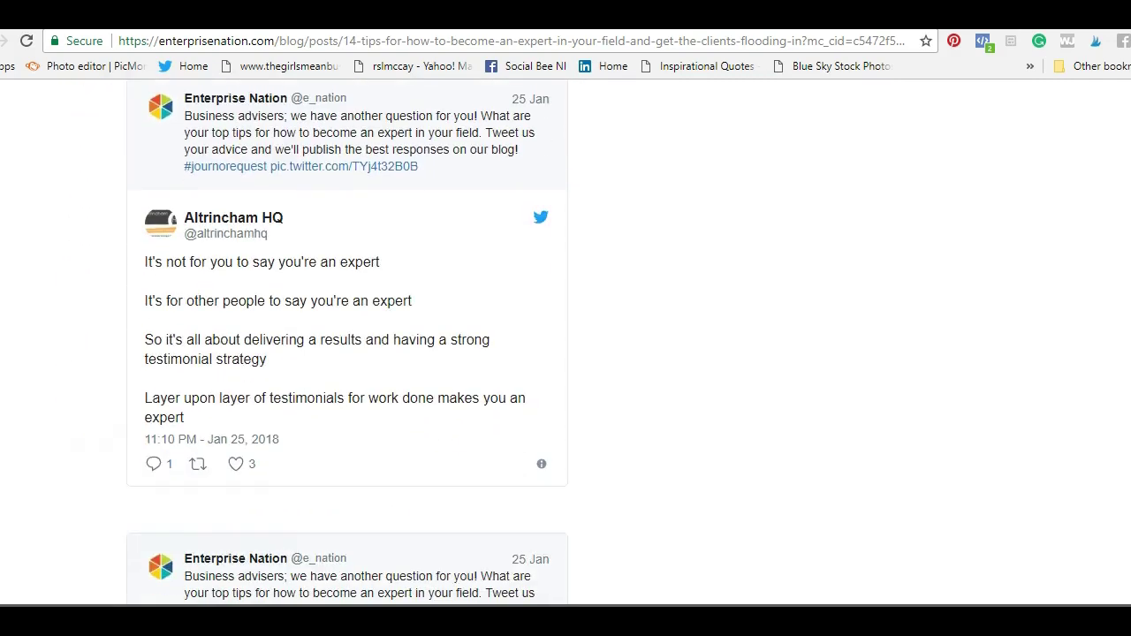
scroll(347, 341, "down", 10)
scroll(347, 341, "down", 10)
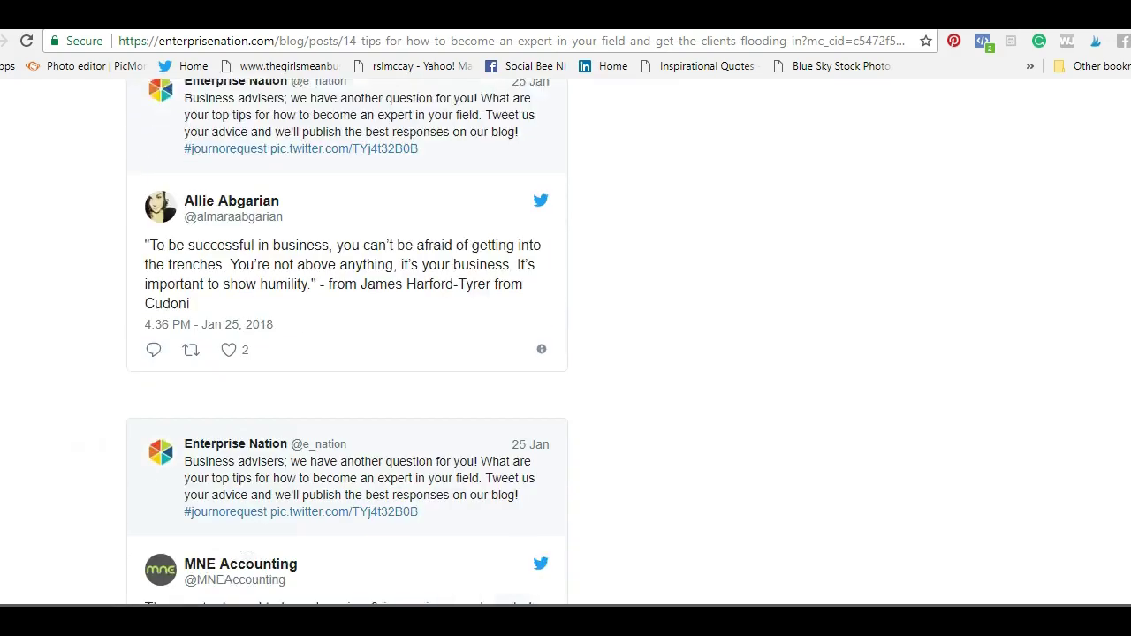
scroll(347, 341, "down", 10)
scroll(346, 341, "down", 10)
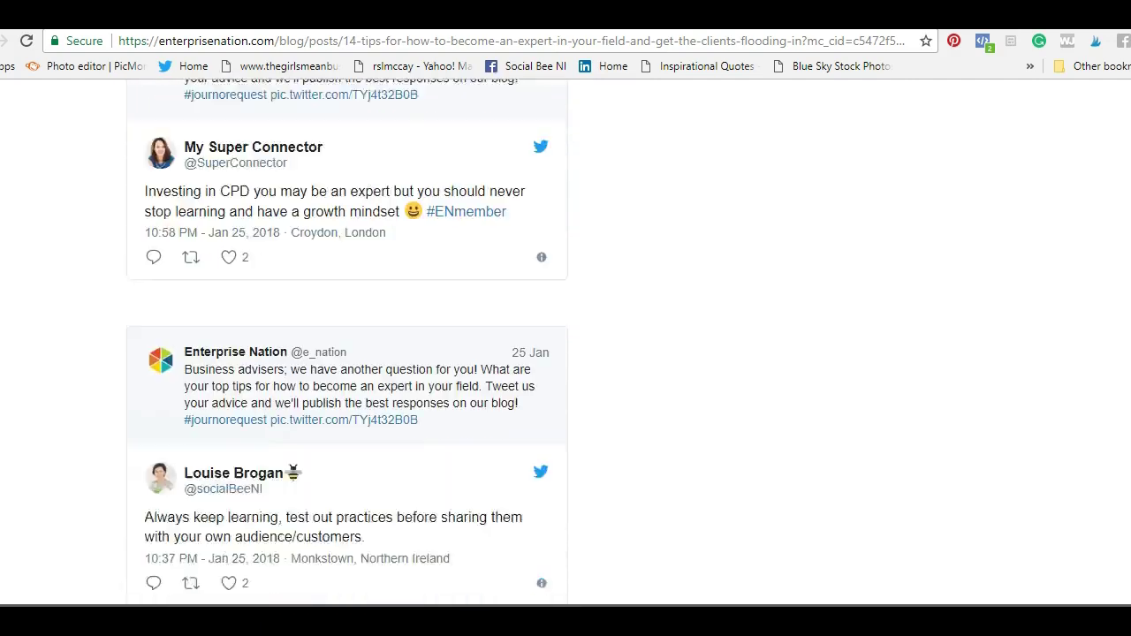
scroll(346, 341, "down", 3)
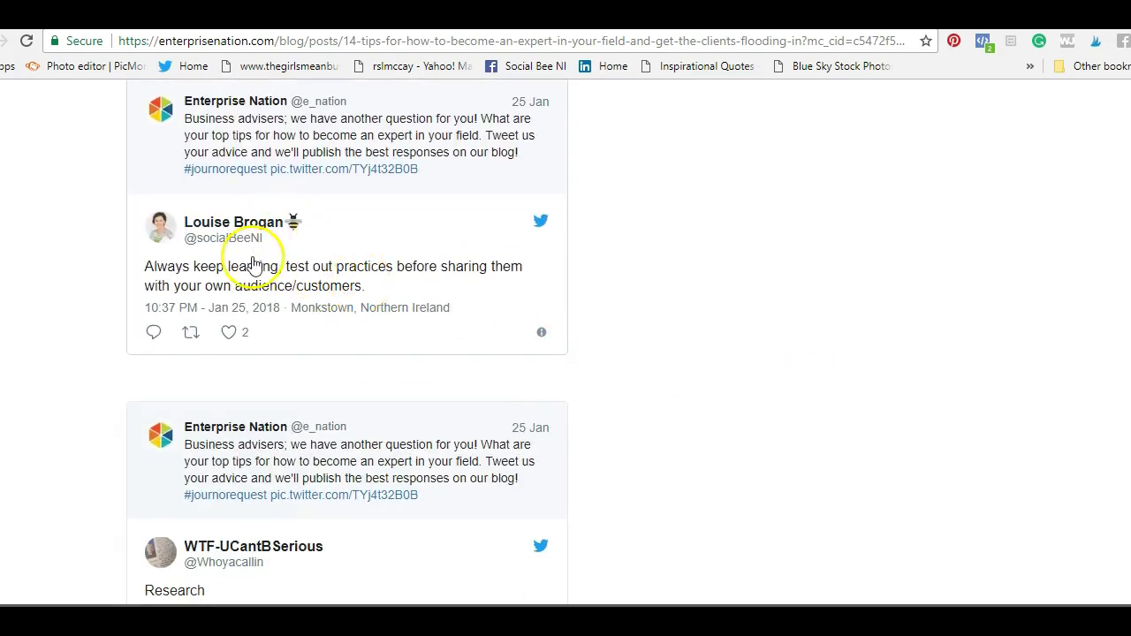
left_click(688, 41)
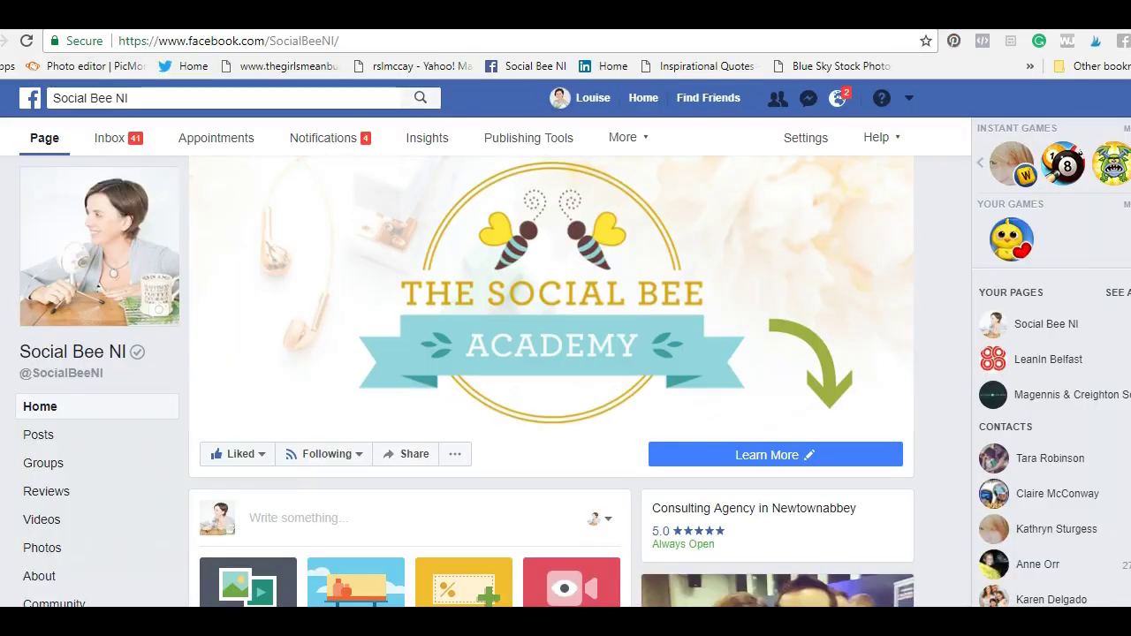
Paste the Enterprise Nation article link into a new Social Bee NI Page post
scroll(551, 244, "down", 3)
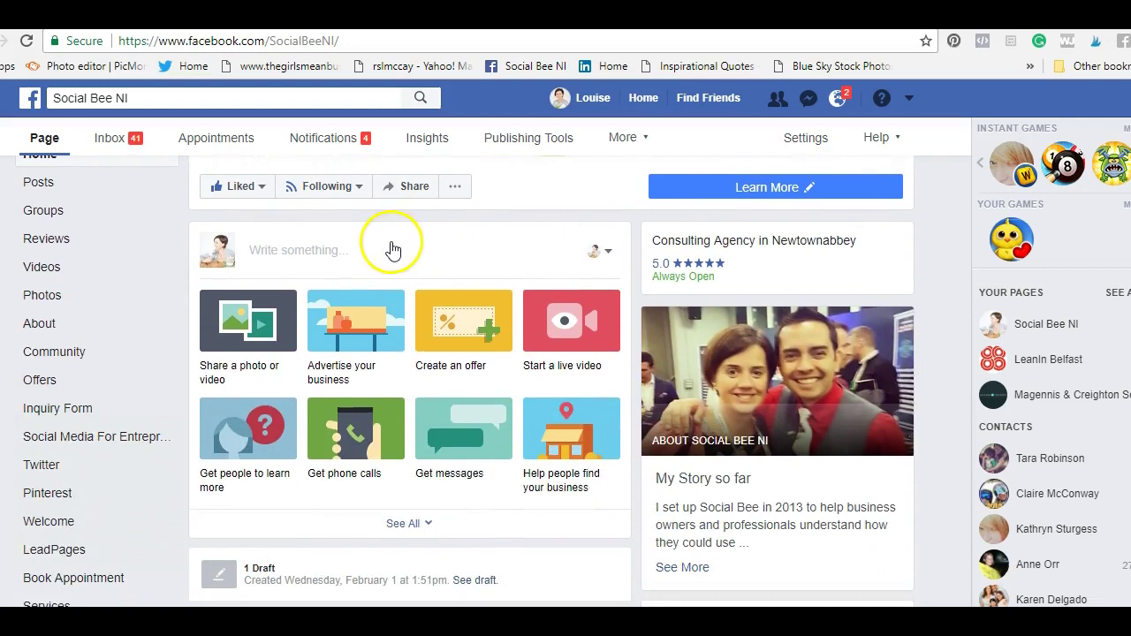
left_click(391, 245)
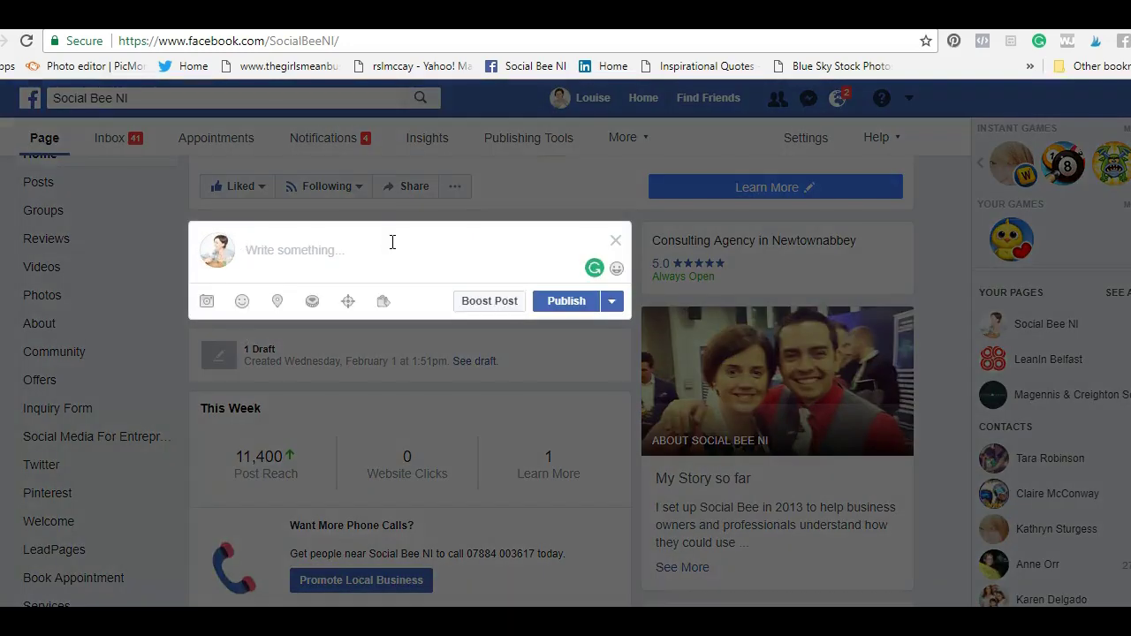
type("https://enterprisenation.com/blog/posts/14-tips-for-how-to-become-an-expert-in-your-field-and-get-the-clients-flooding-in?mc_cid=c5472f523d&mc_eid=032738b266")
left_click(483, 291)
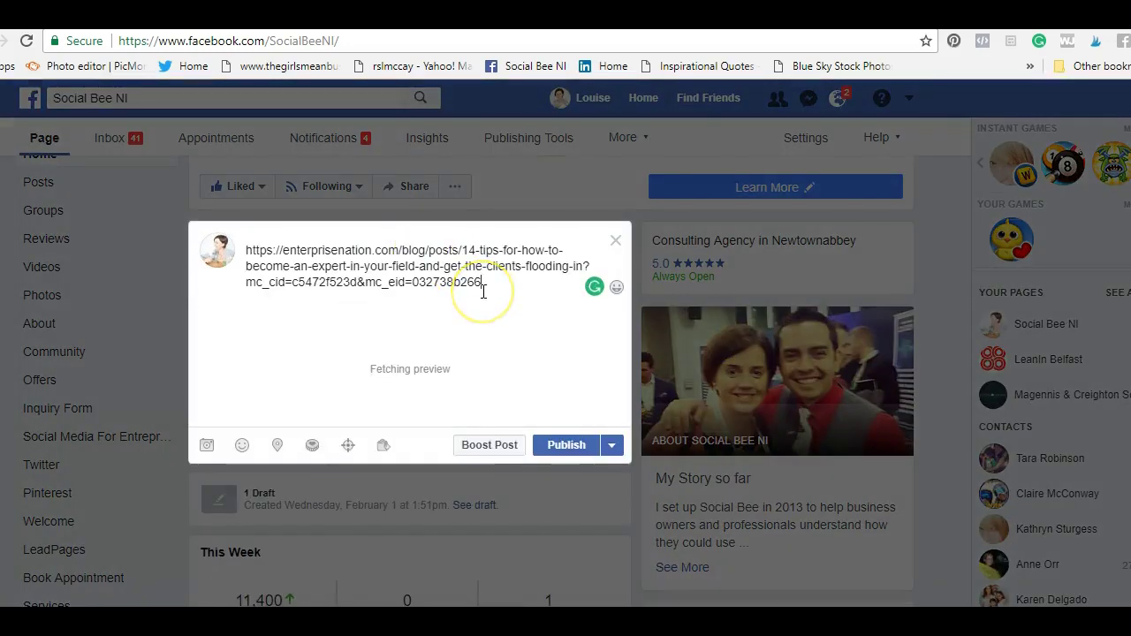
Replace the link text with a caption about being delighted to appear in EntrepriseNation's tips roundup
left_click_drag(487, 280, 214, 251)
type("Delig")
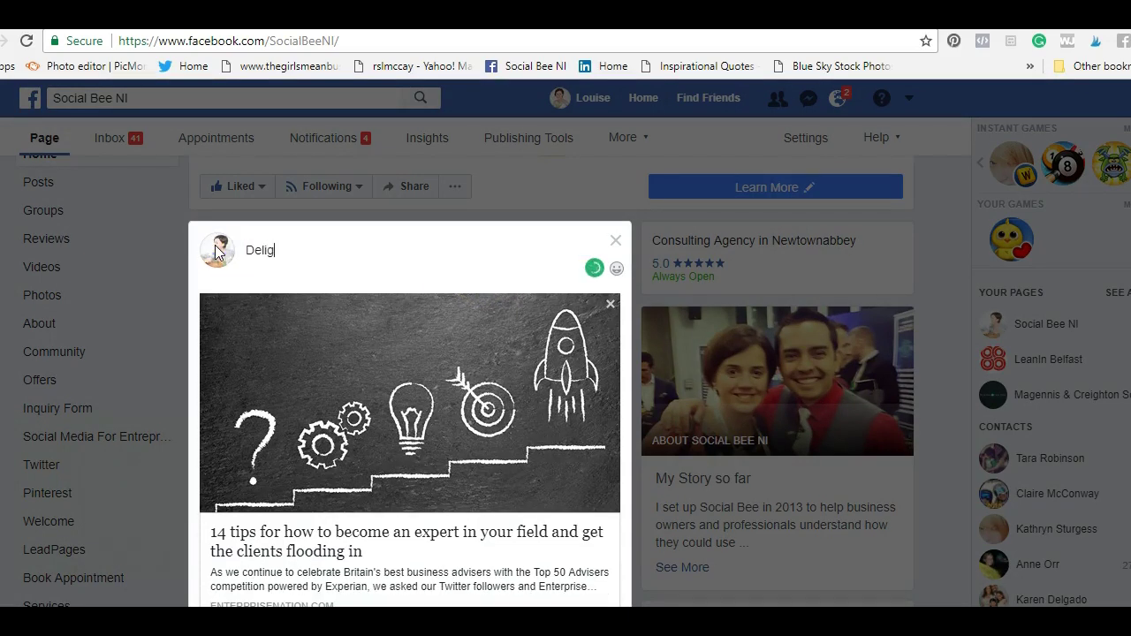
type("ted")
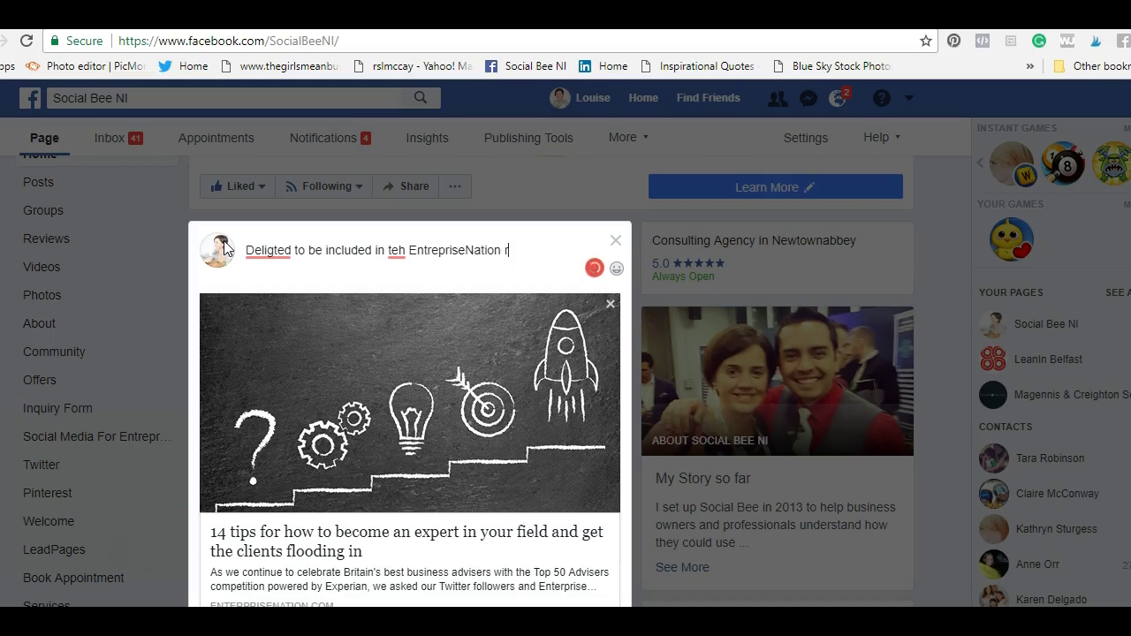
type("ips ")
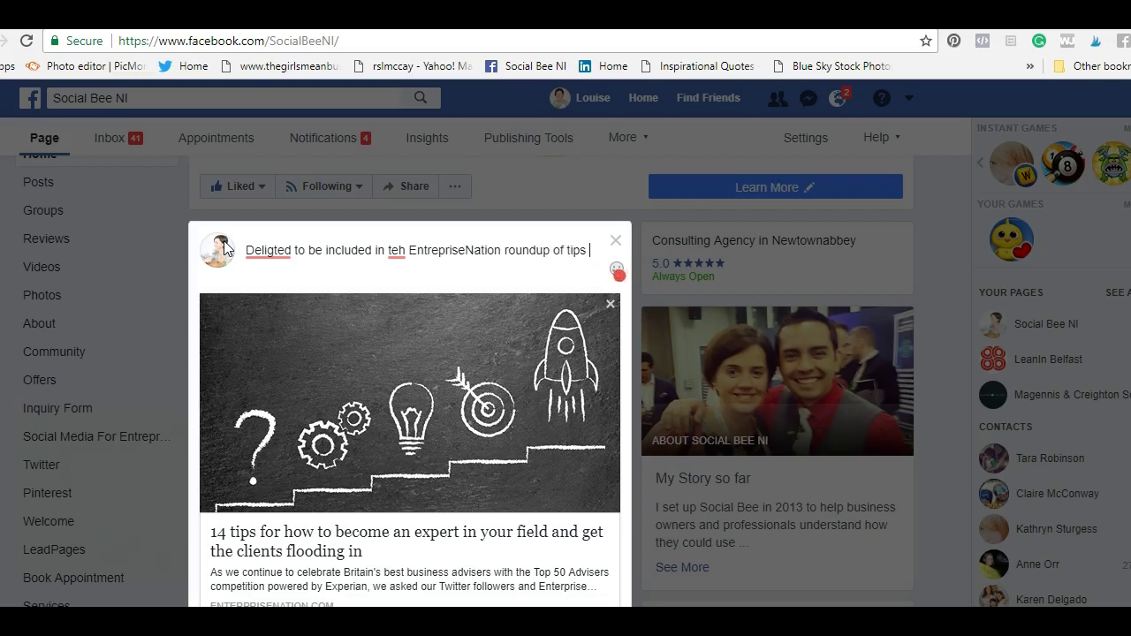
type("on how to become an expert in your field.  Check out the articl")
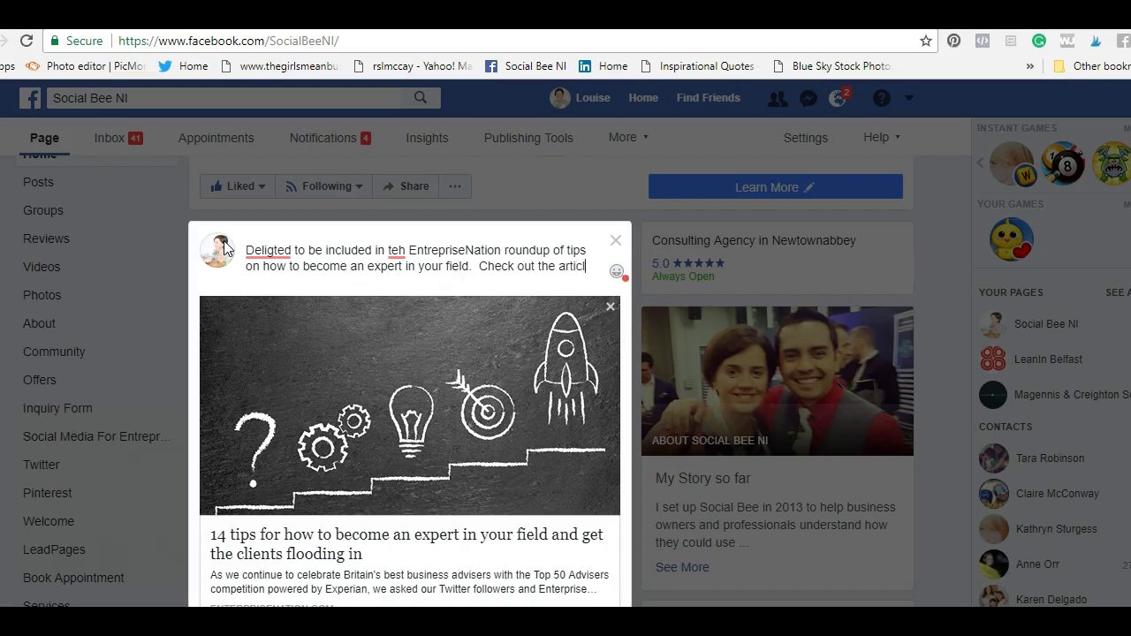
type("e below!")
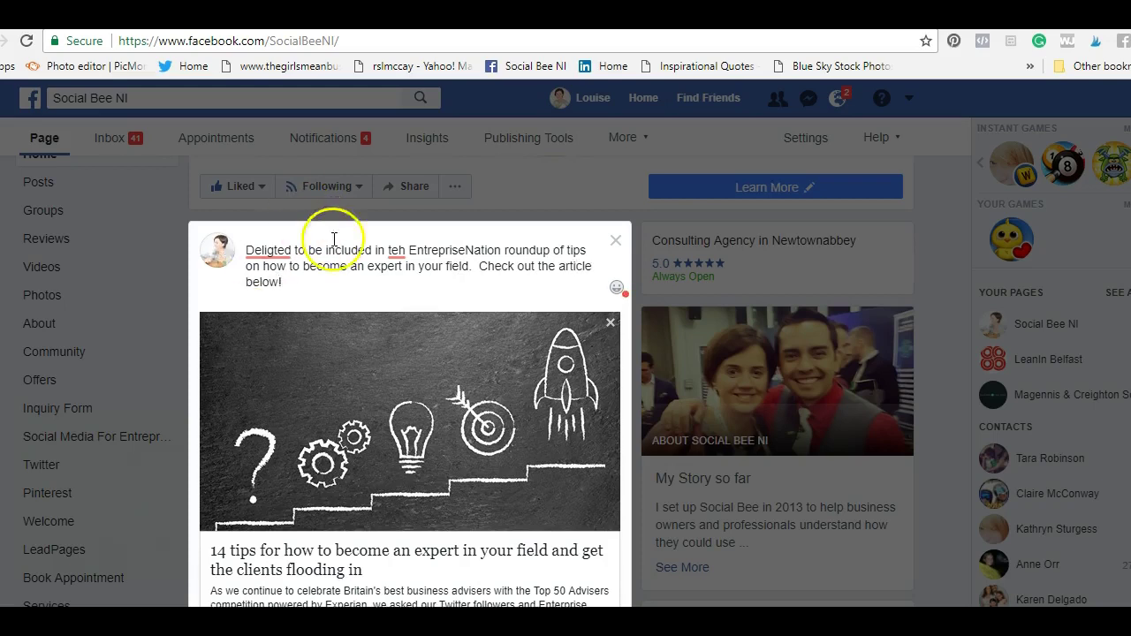
Accept Grammarly's 'the' and 'Delighted' suggestions, then scroll down to check the link preview
mouse_move(402, 251)
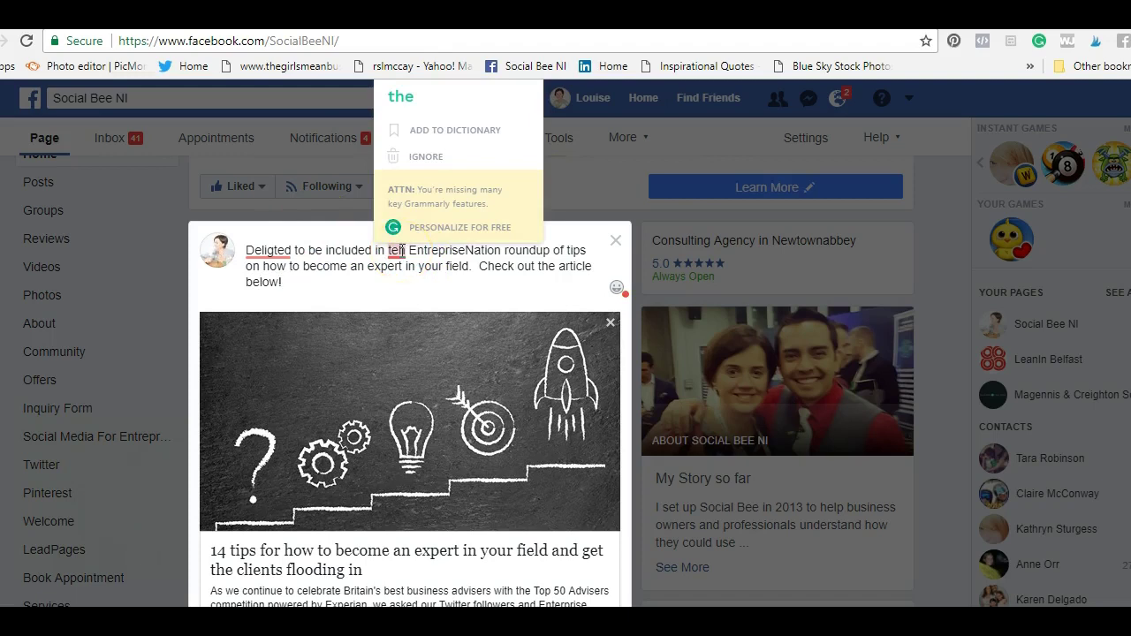
left_click(402, 96)
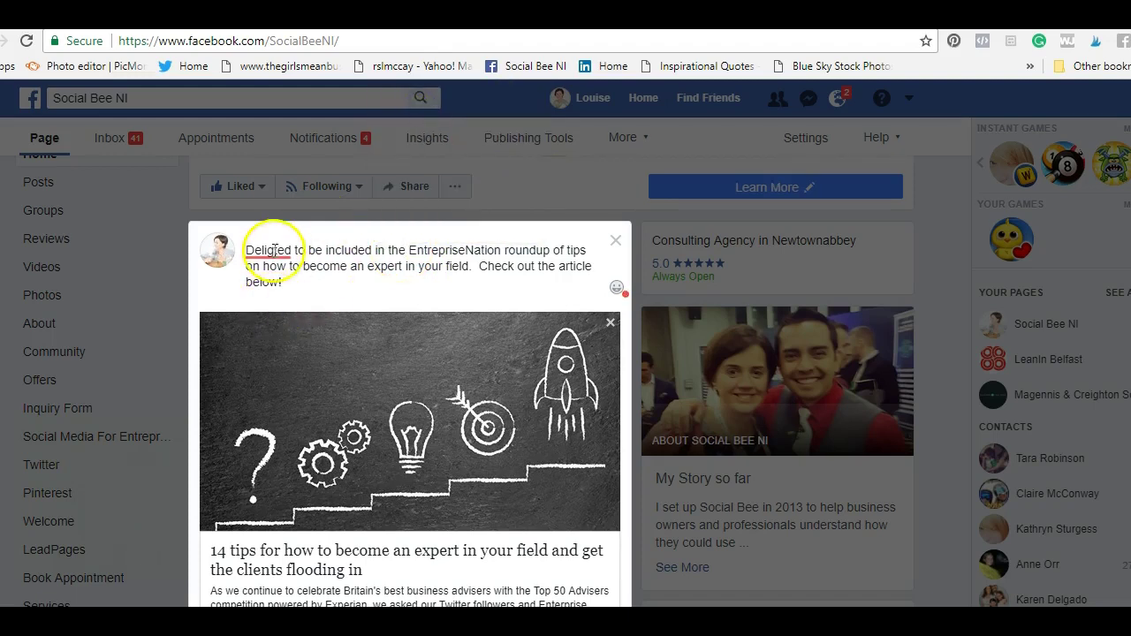
mouse_move(275, 250)
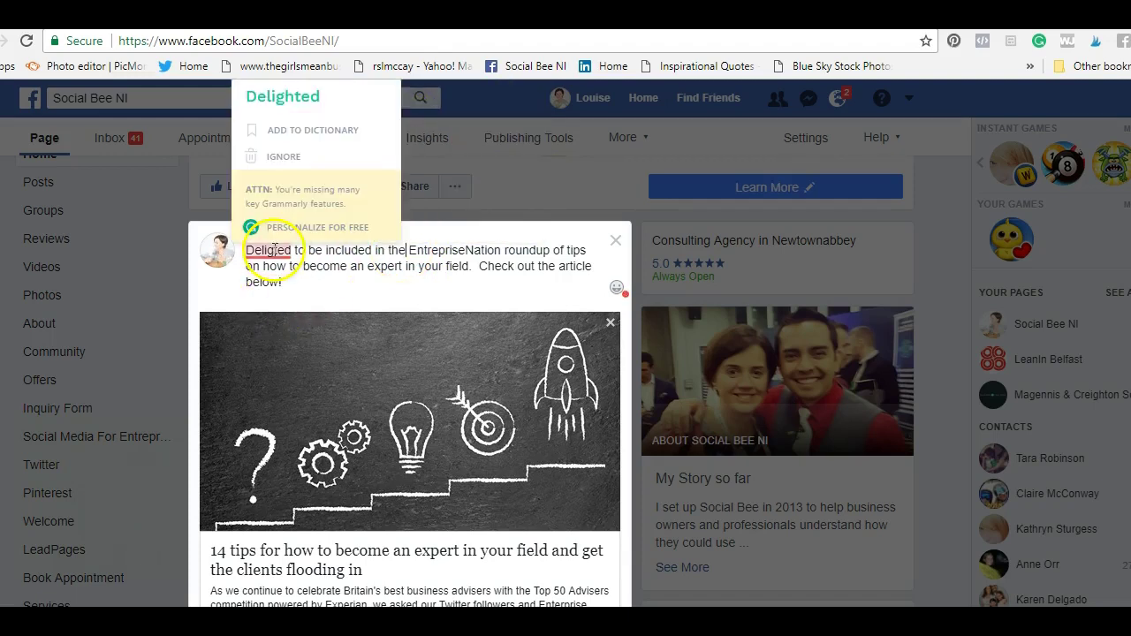
left_click(294, 99)
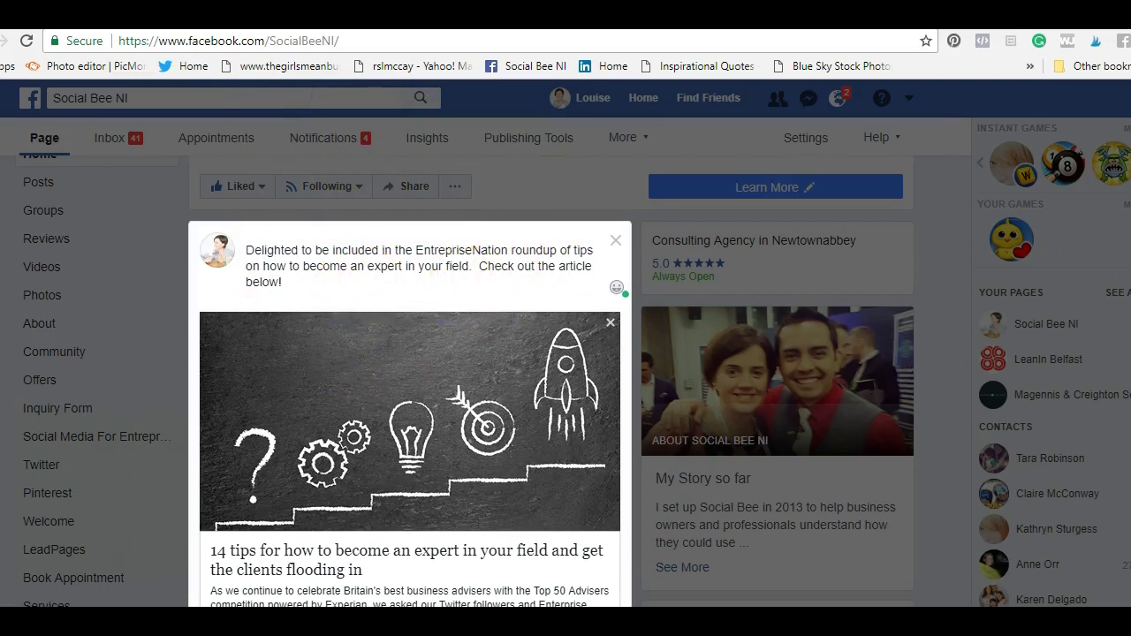
scroll(468, 386, "down", 4)
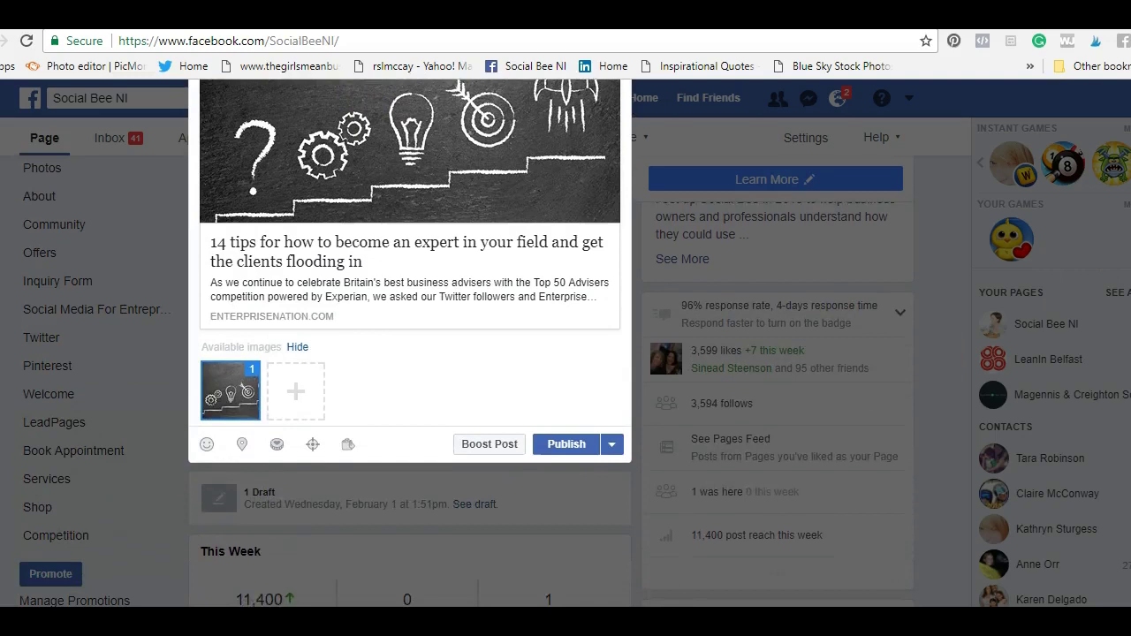
scroll(468, 386, "down", 1)
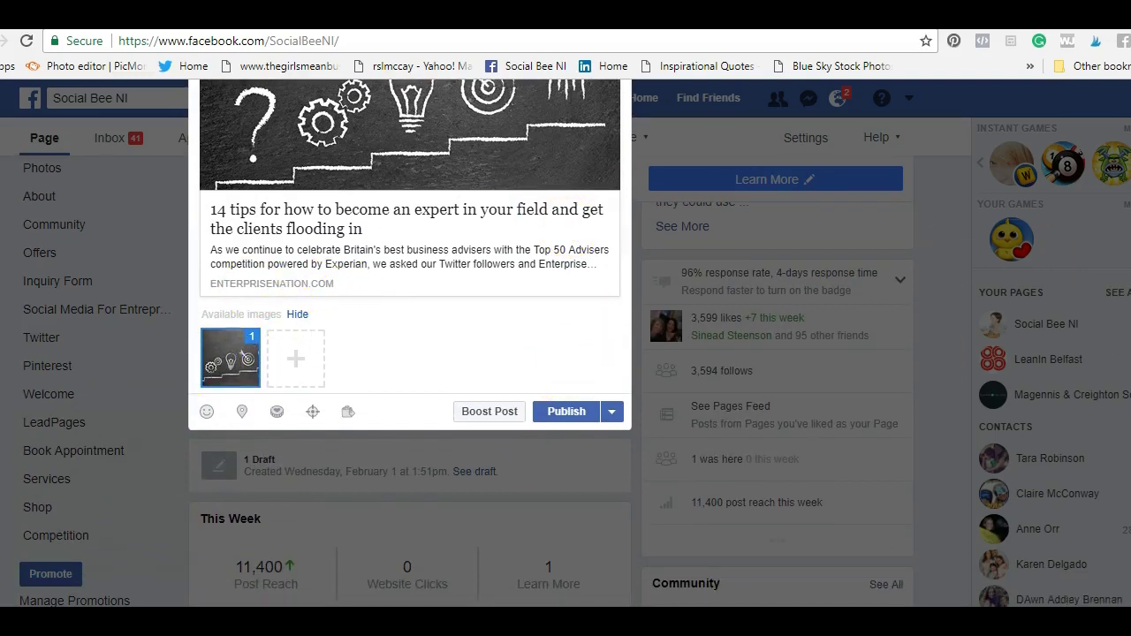
scroll(410, 354, "up", 4)
left_click(420, 285)
type("@entrepreEntrepriseNation")
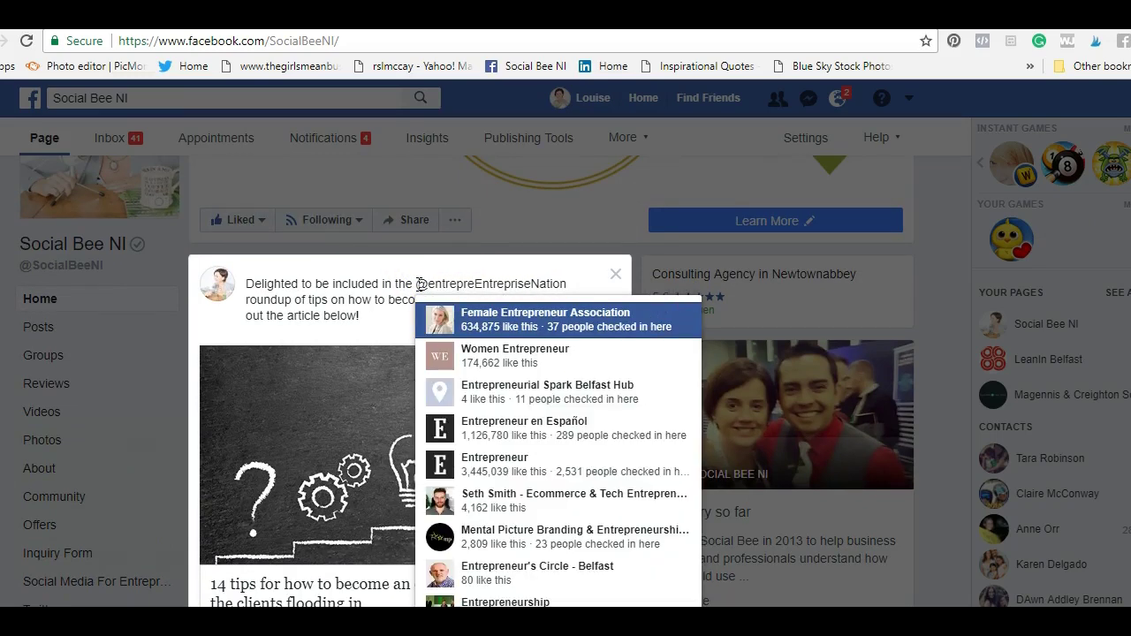
key("BackSpace")
type("isenatio")
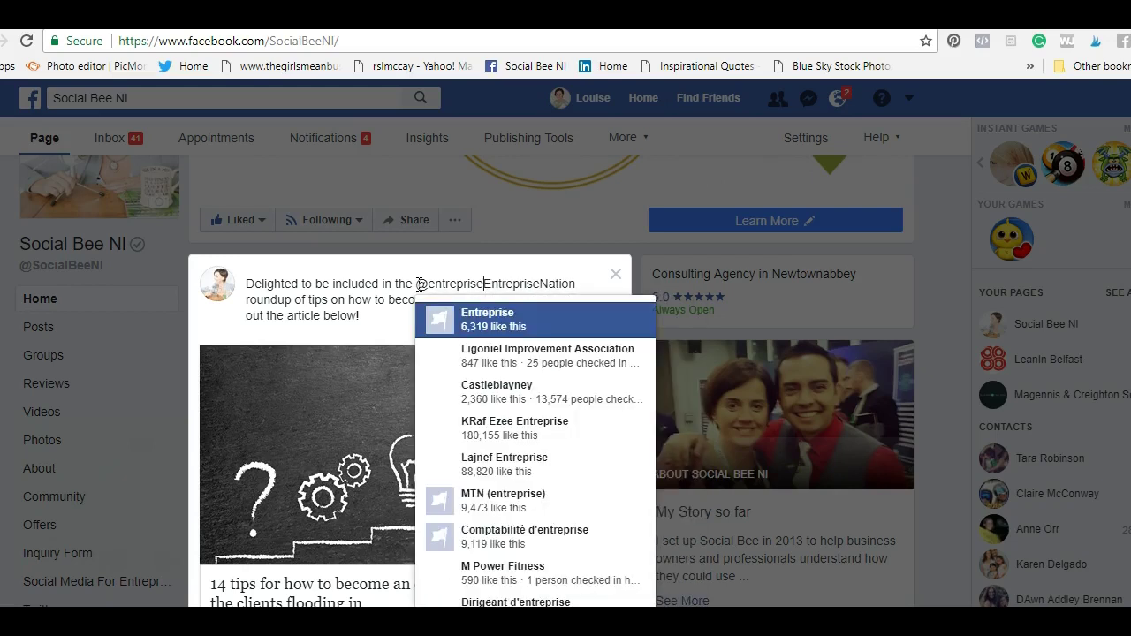
type("n")
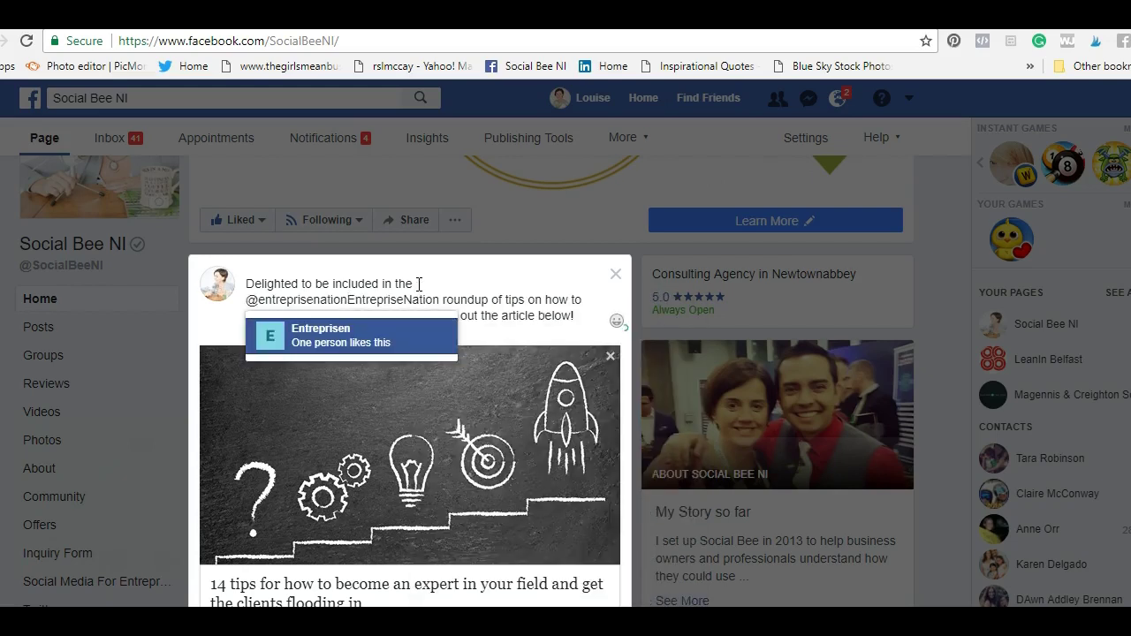
key("BackSpace")
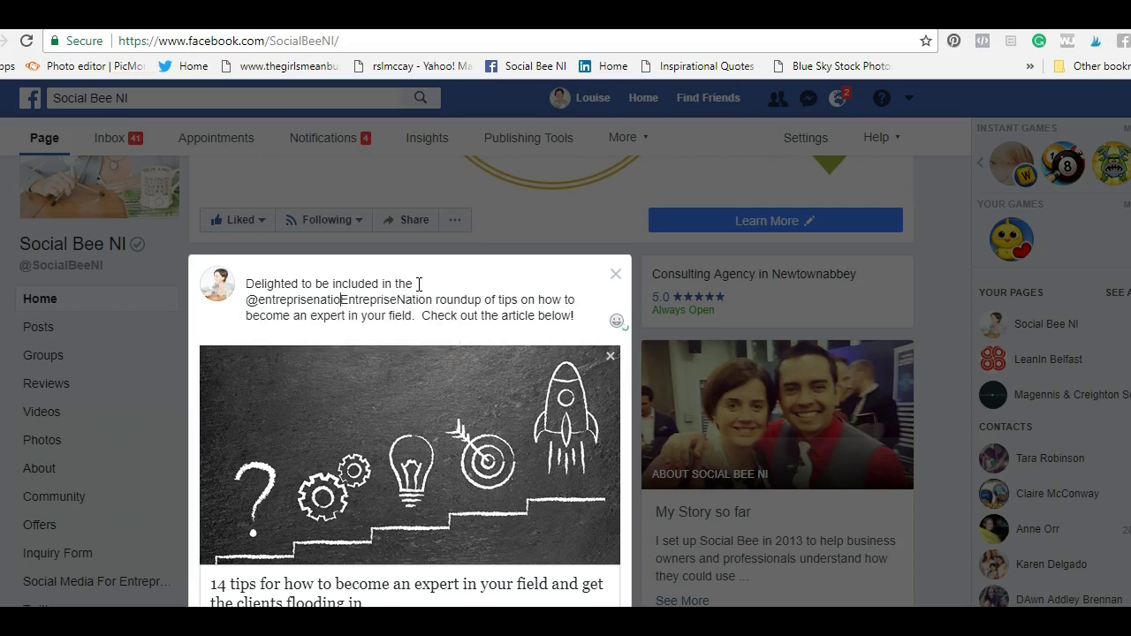
key("BackSpace")
key("BackSpace")
key("BackSpace")
key("BackSpace")
key("BackSpace")
key("BackSpace")
key("BackSpace")
key("BackSpace")
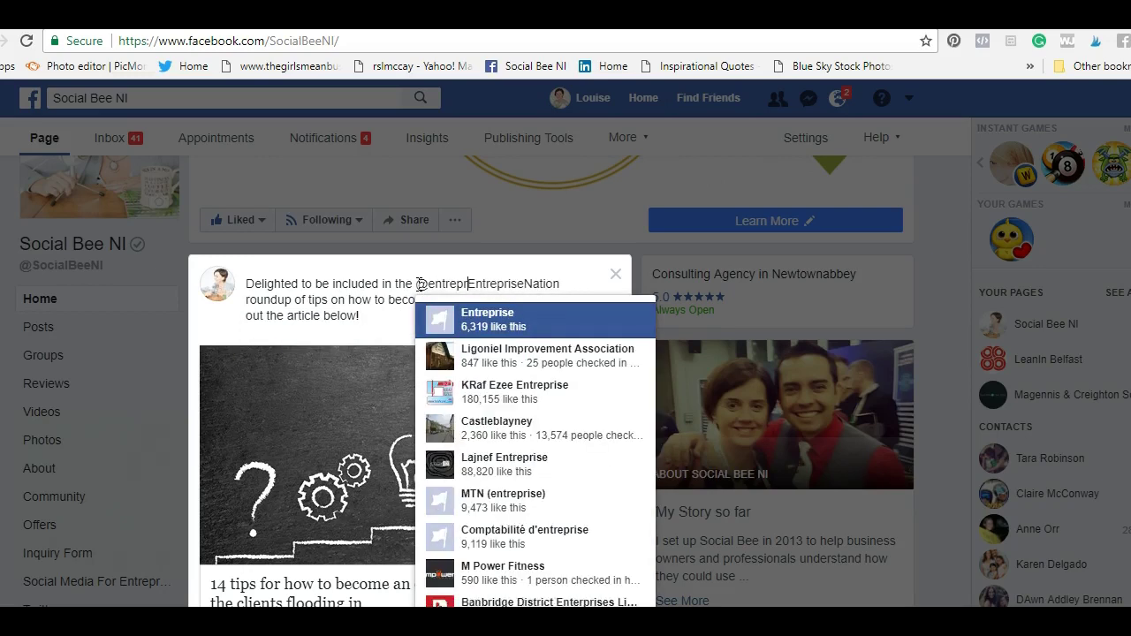
type("e")
key("BackSpace")
key("BackSpace")
key("BackSpace")
key("BackSpace")
key("BackSpace")
type("erpriseNationEntrepriseNation roundup of tips on how to")
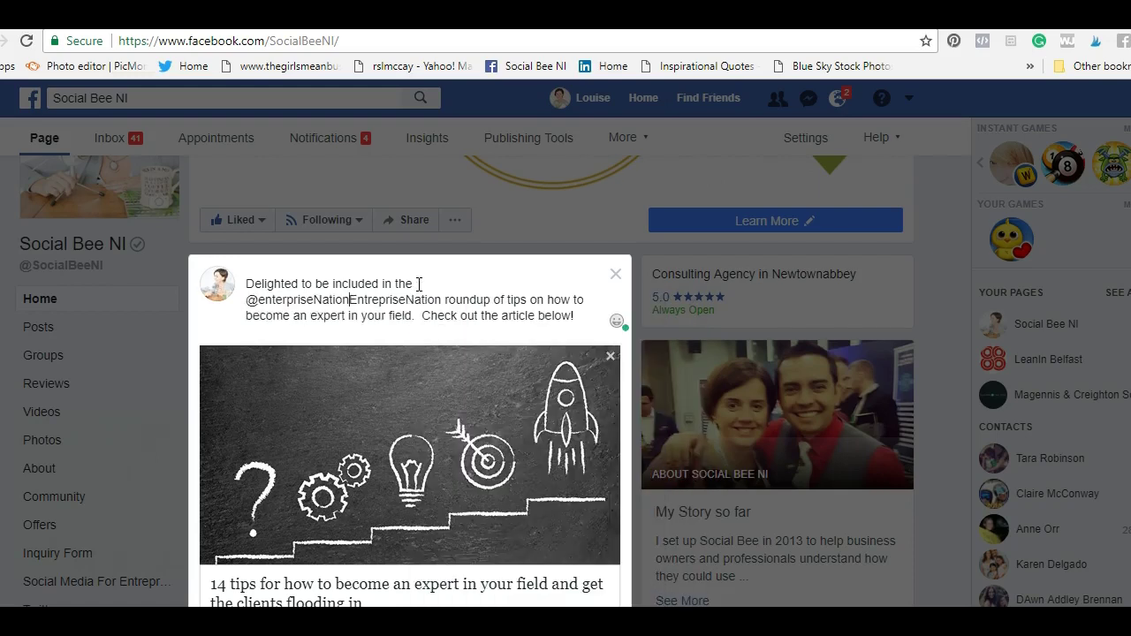
left_click(397, 343)
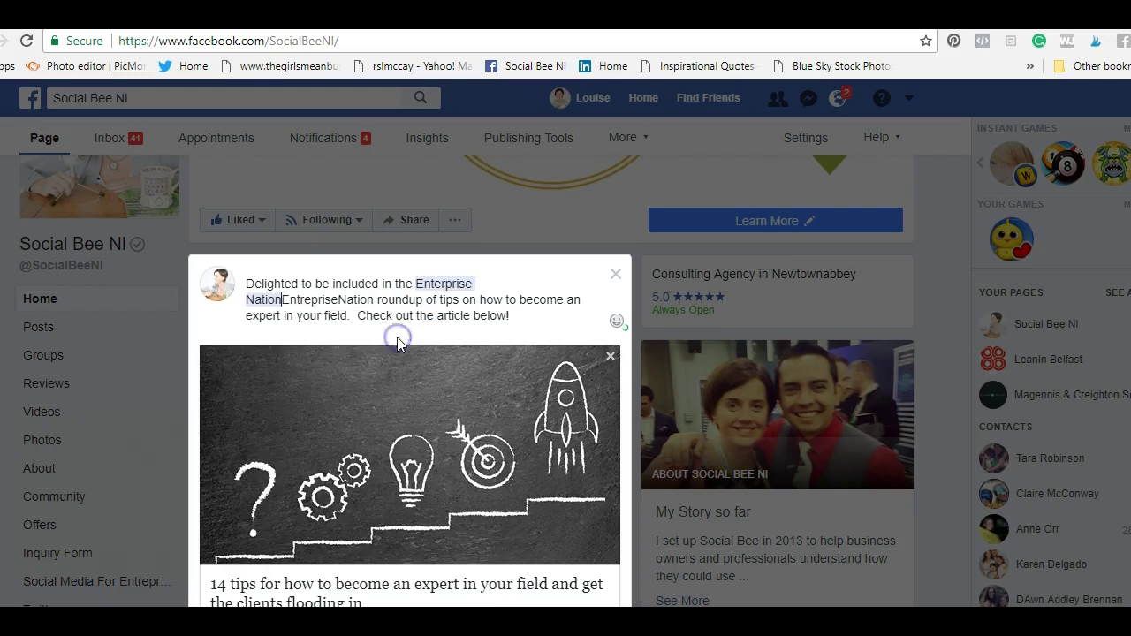
Delete the leftover plain 'EntrepriseNation' text after the new tag
key("BackSpace")
key("BackSpace")
key("BackSpace")
key("BackSpace")
key("BackSpace")
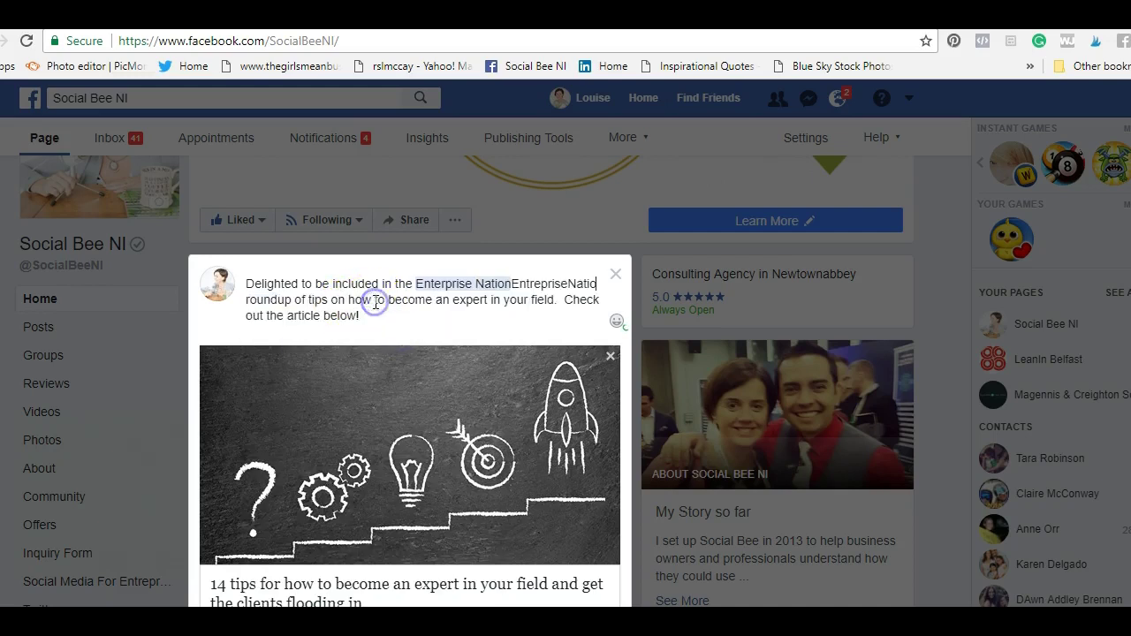
key("BackSpace")
key("BackSpace")
key("BackSpace")
key("BackSpace")
key("BackSpace")
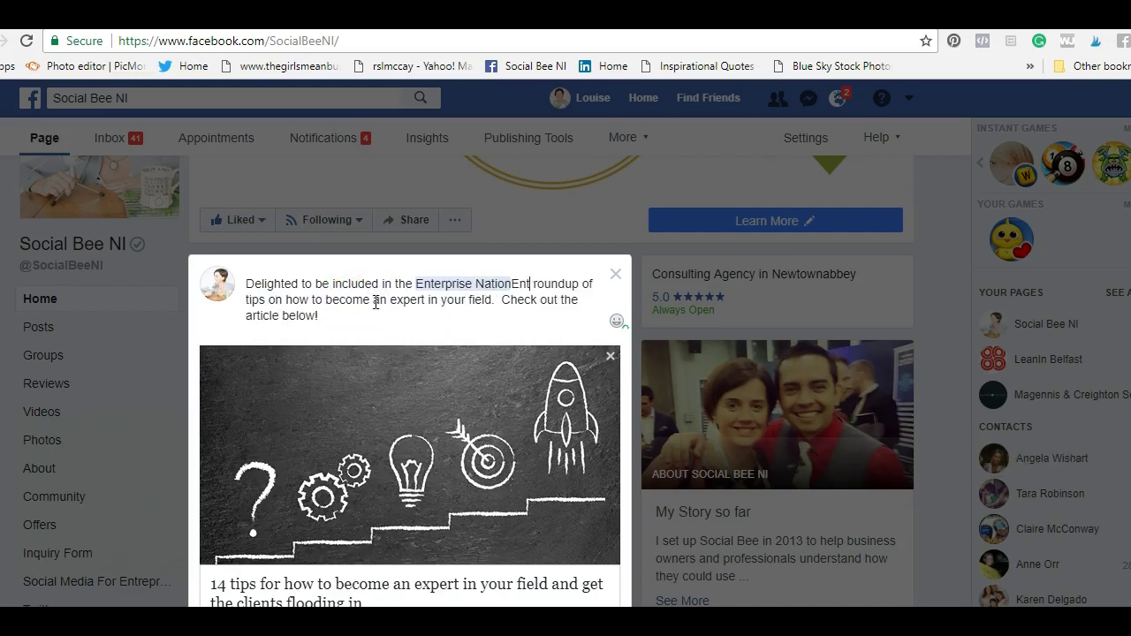
key("BackSpace")
left_click(302, 309)
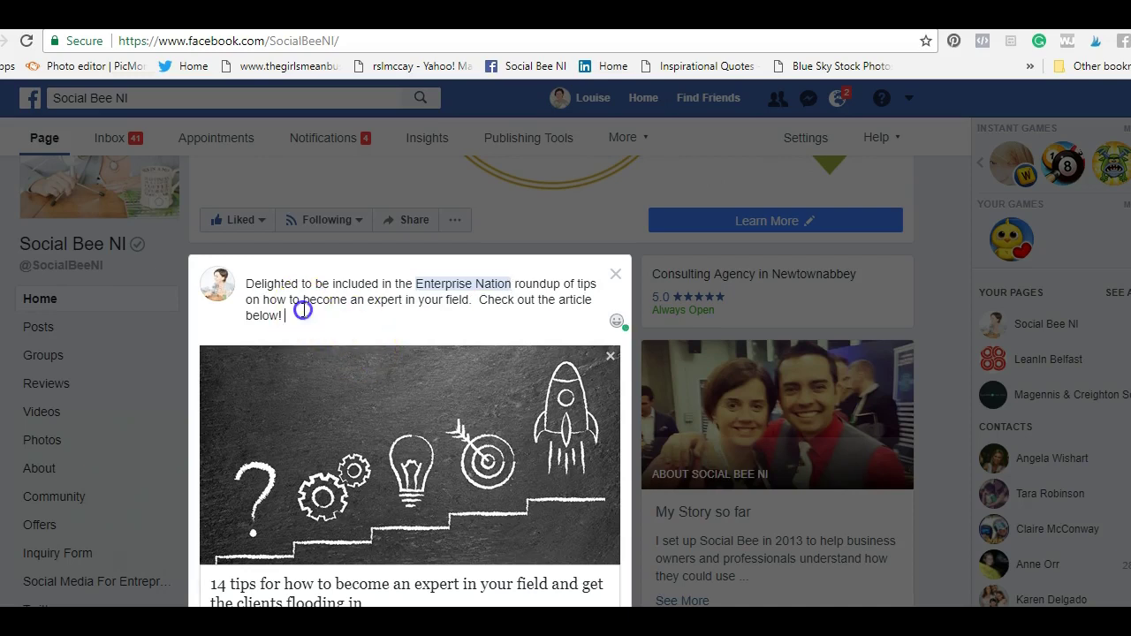
Schedule the Enterprise Nation post for 1:42 PM on 1/31/2018 using the Publish menu's Schedule option
scroll(1119, 212, "down", 3)
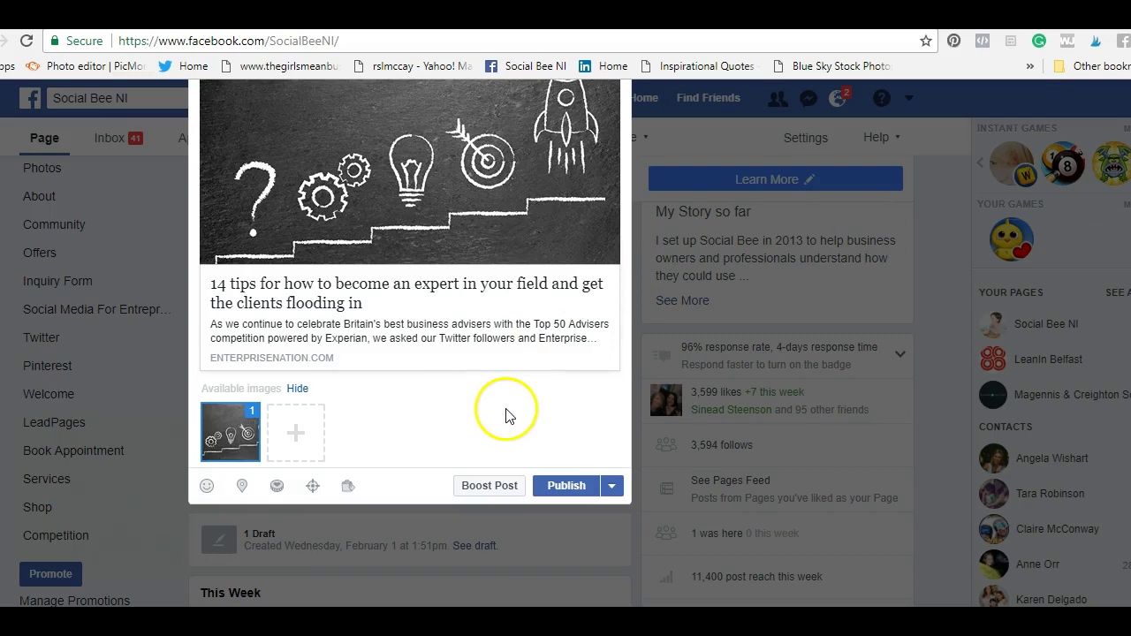
left_click(610, 485)
left_click(588, 521)
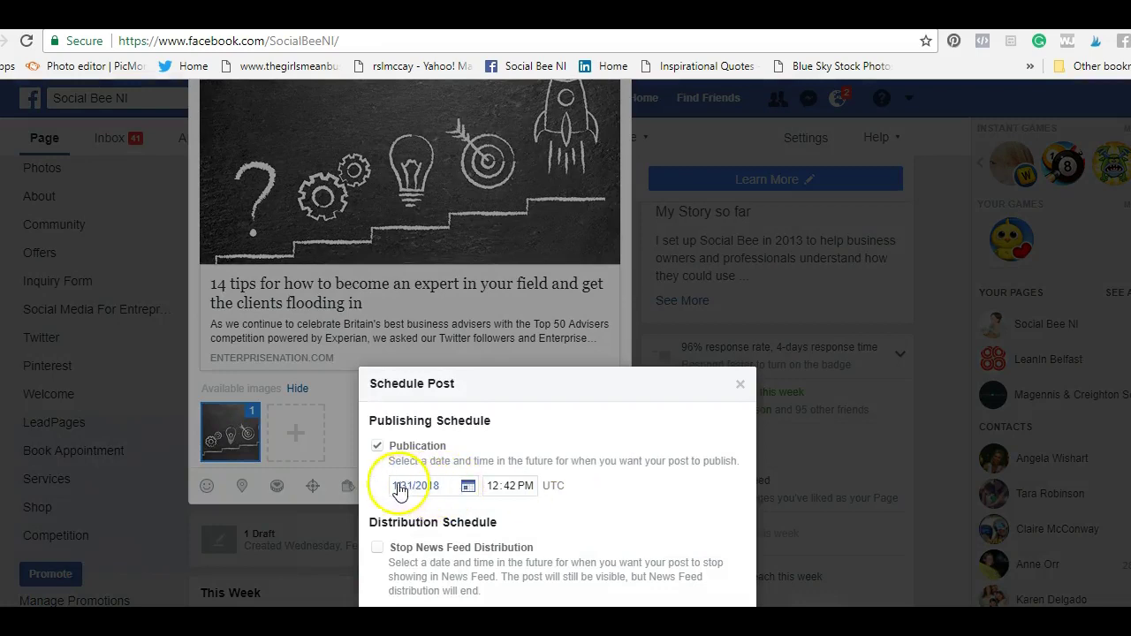
left_click(498, 487)
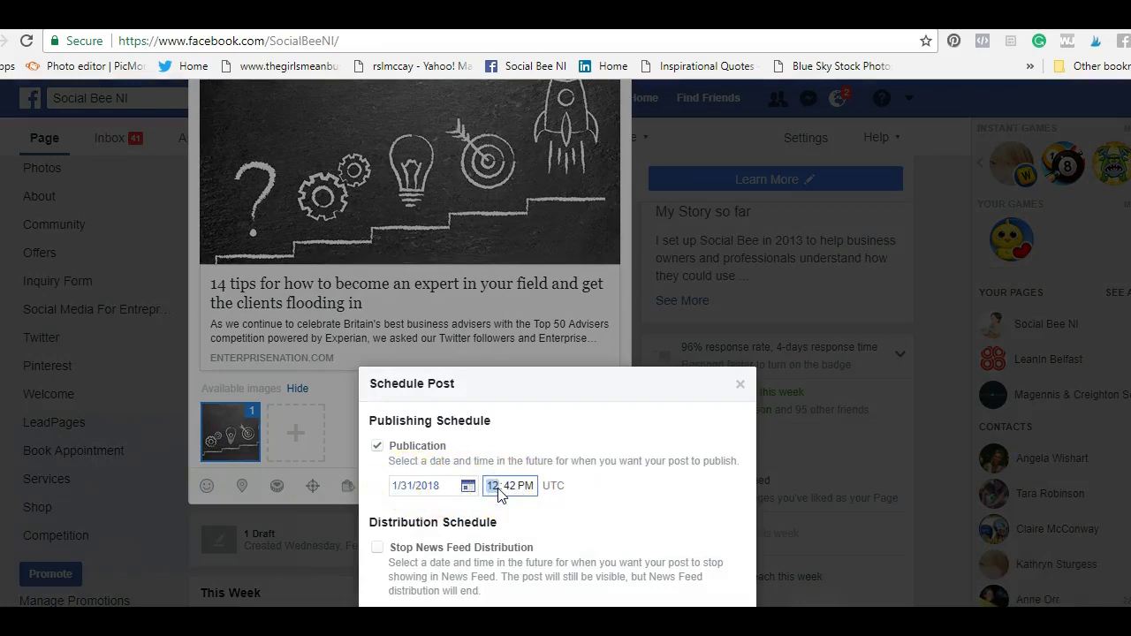
type("1")
left_click(613, 493)
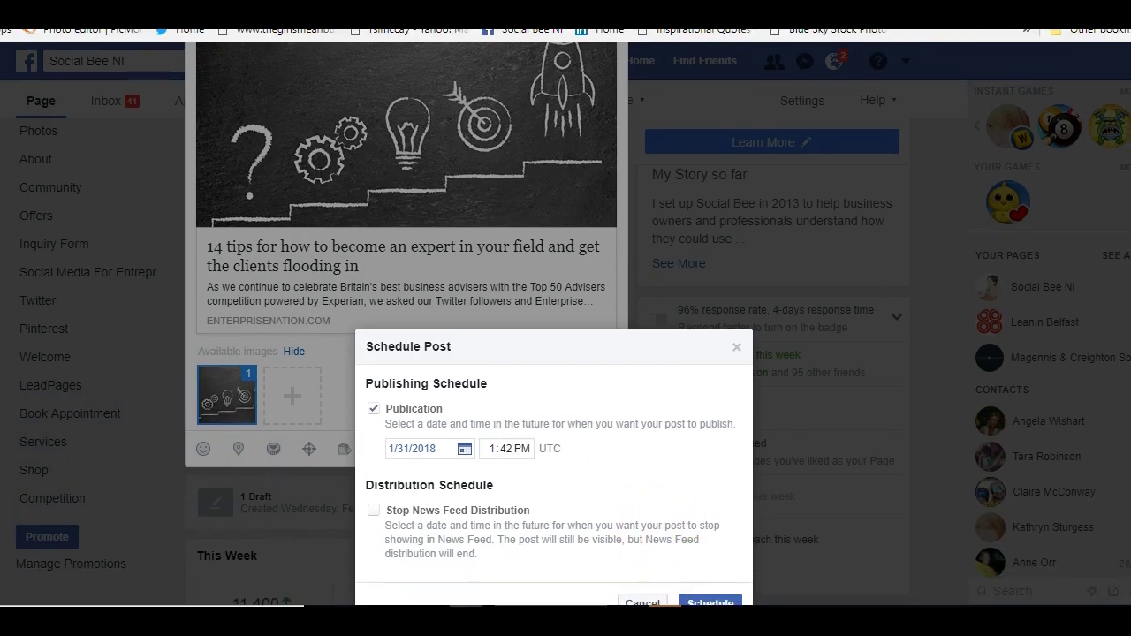
left_click(709, 602)
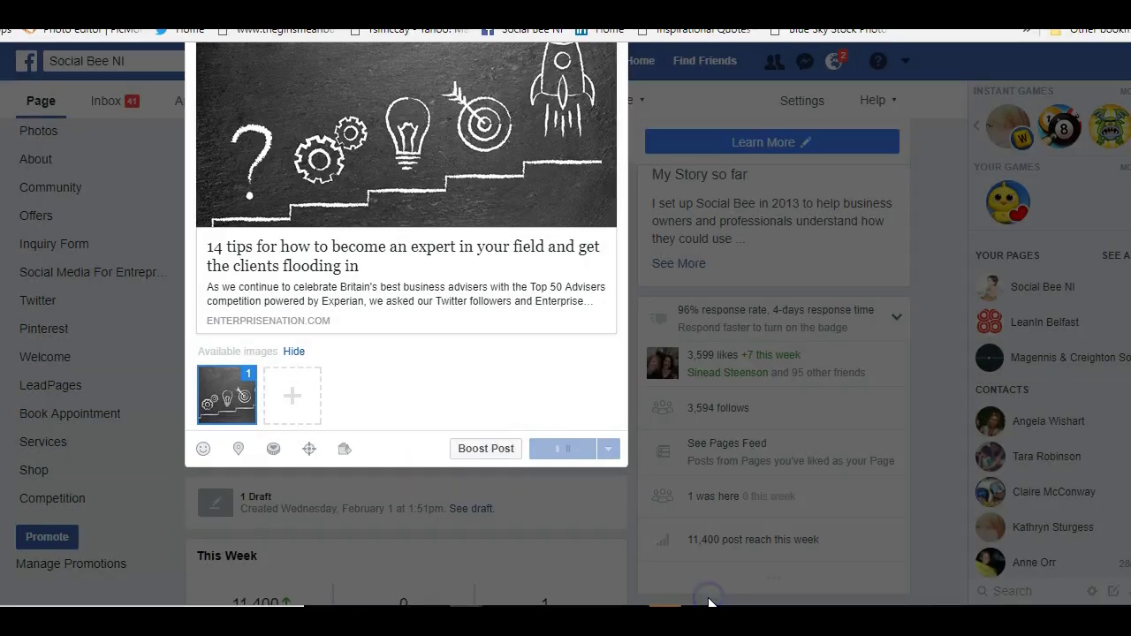